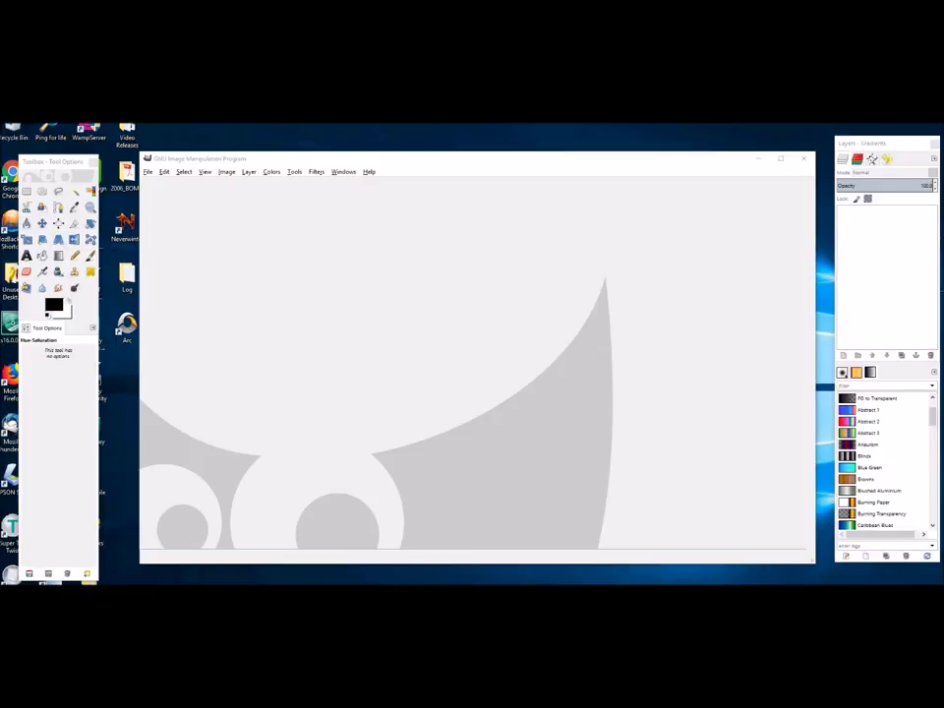
Drag IMG_6290 from the Valentine Cards Petals and Parasols folder onto GIMP to open it
key(alt+Tab)
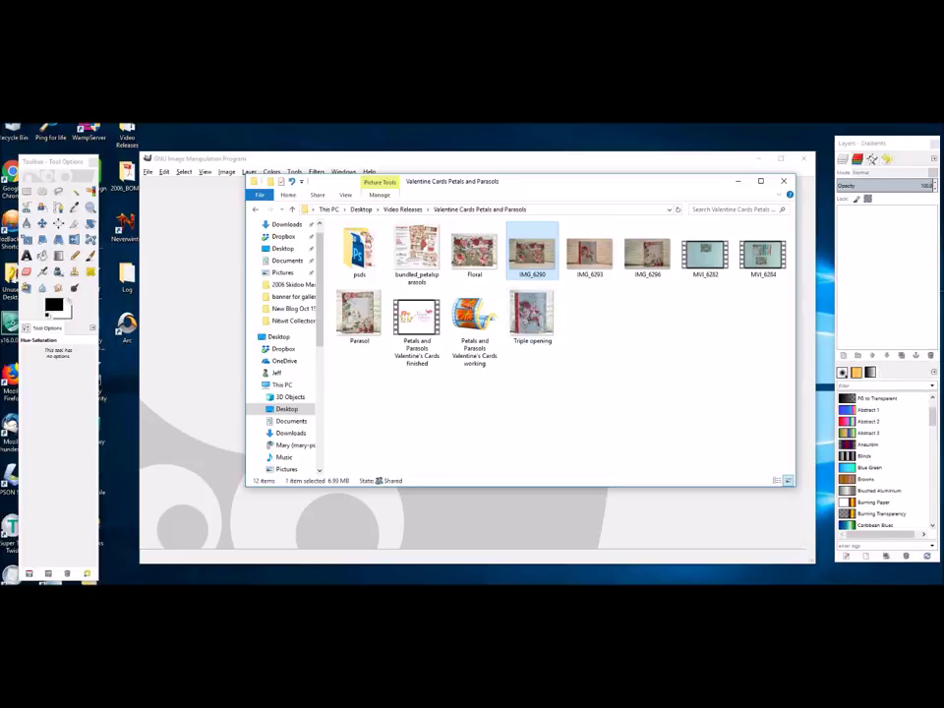
drag(531, 254, 529, 245)
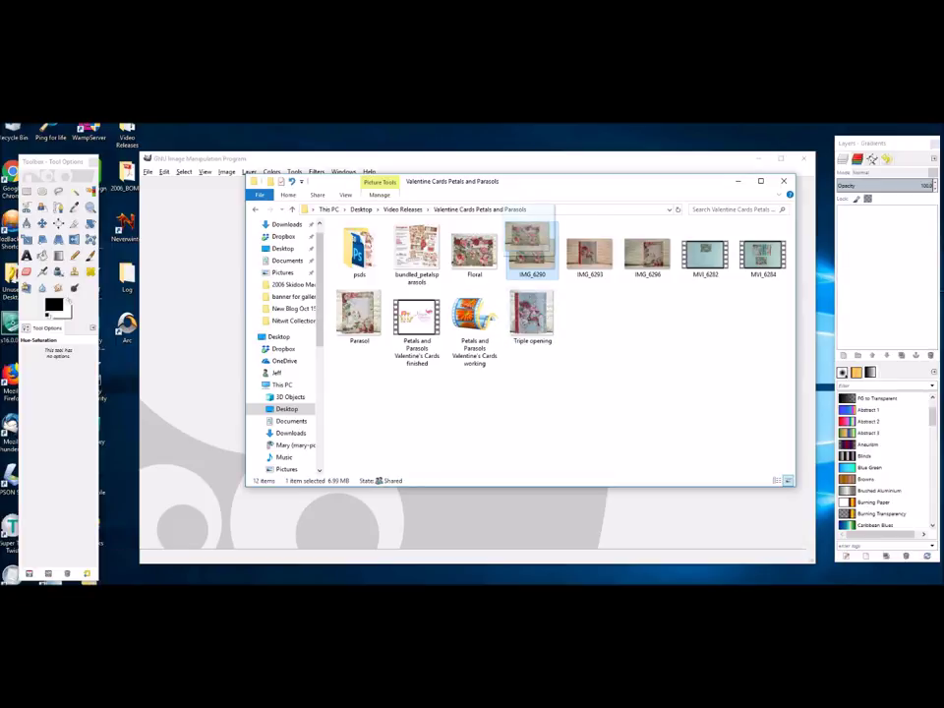
drag(529, 245, 491, 521)
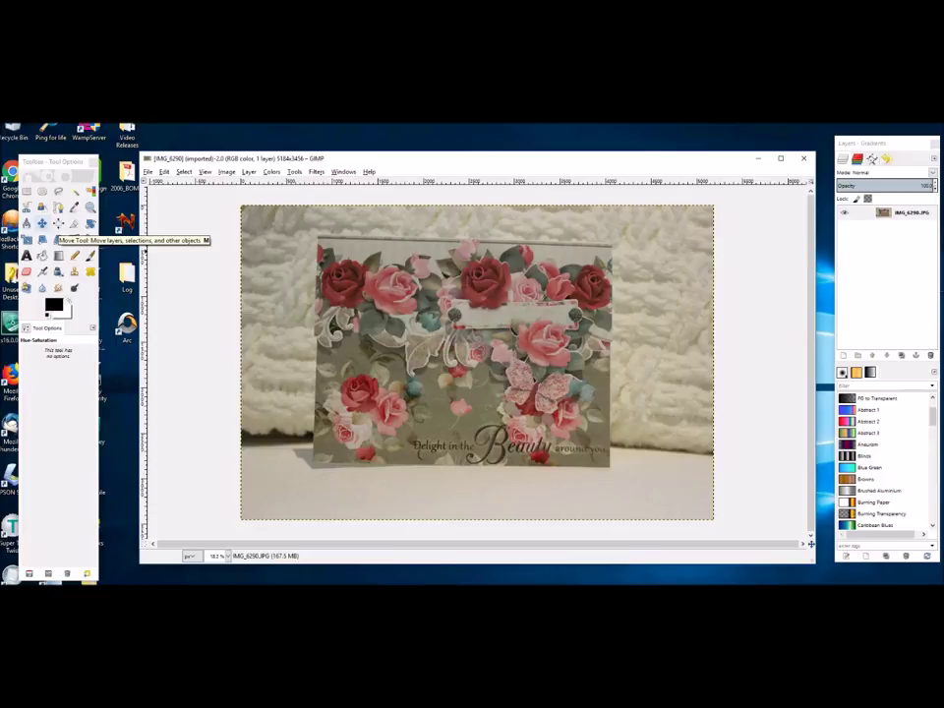
click(42, 223)
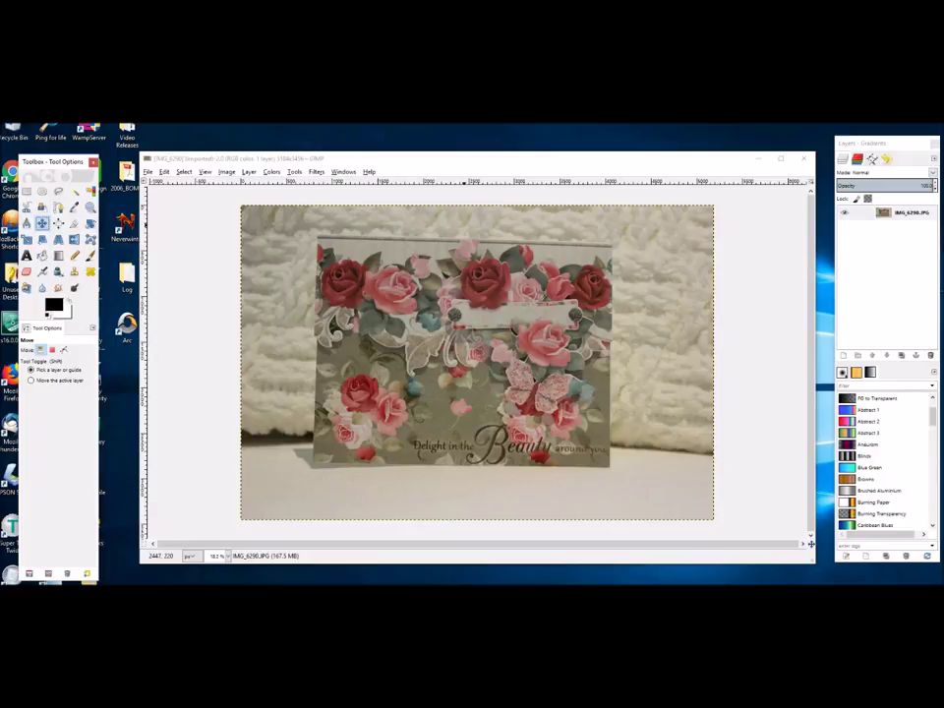
Nudge the floral card photo layer slightly on the canvas with the Move tool
click(464, 224)
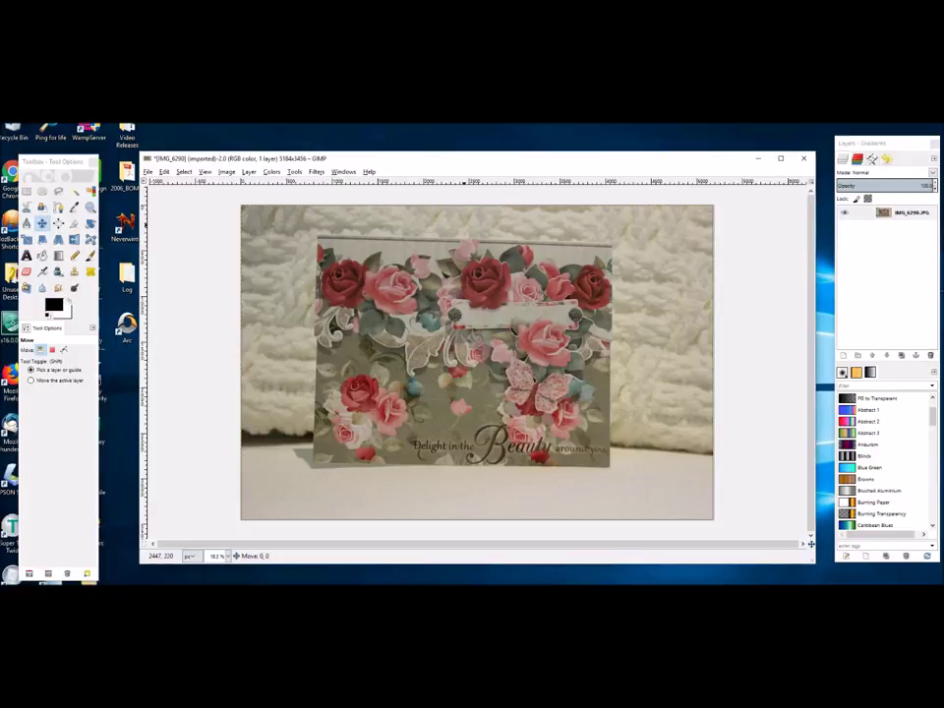
drag(464, 224, 483, 224)
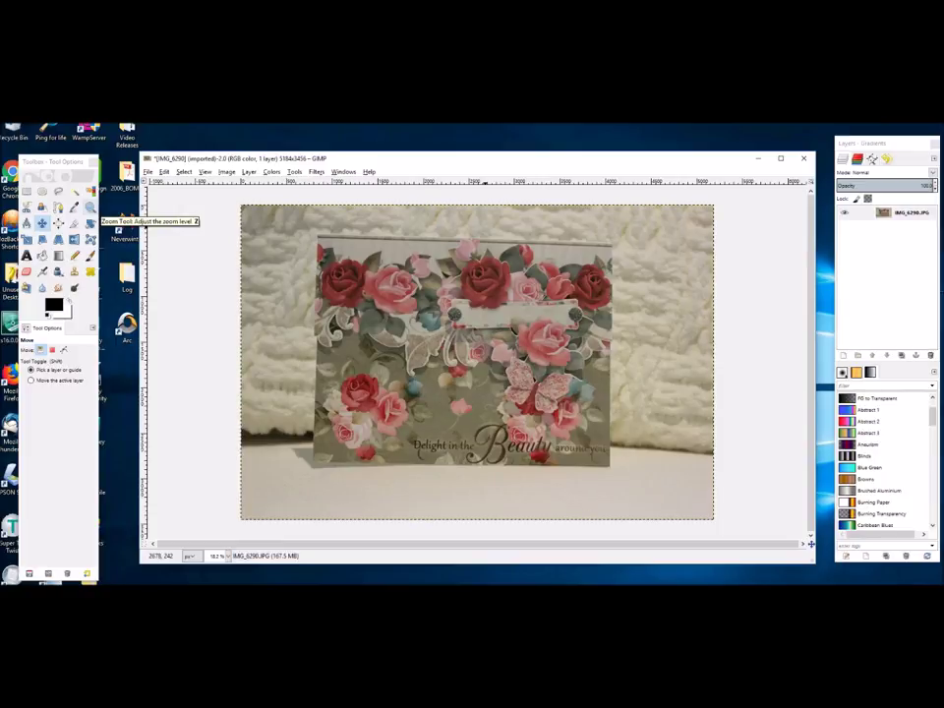
click(89, 207)
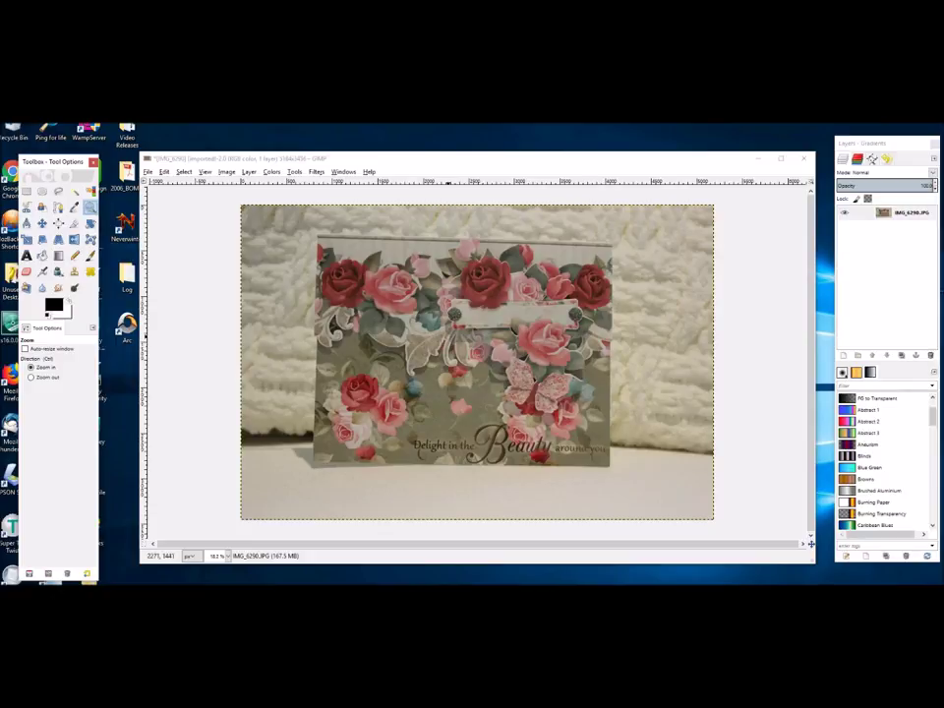
key(plus)
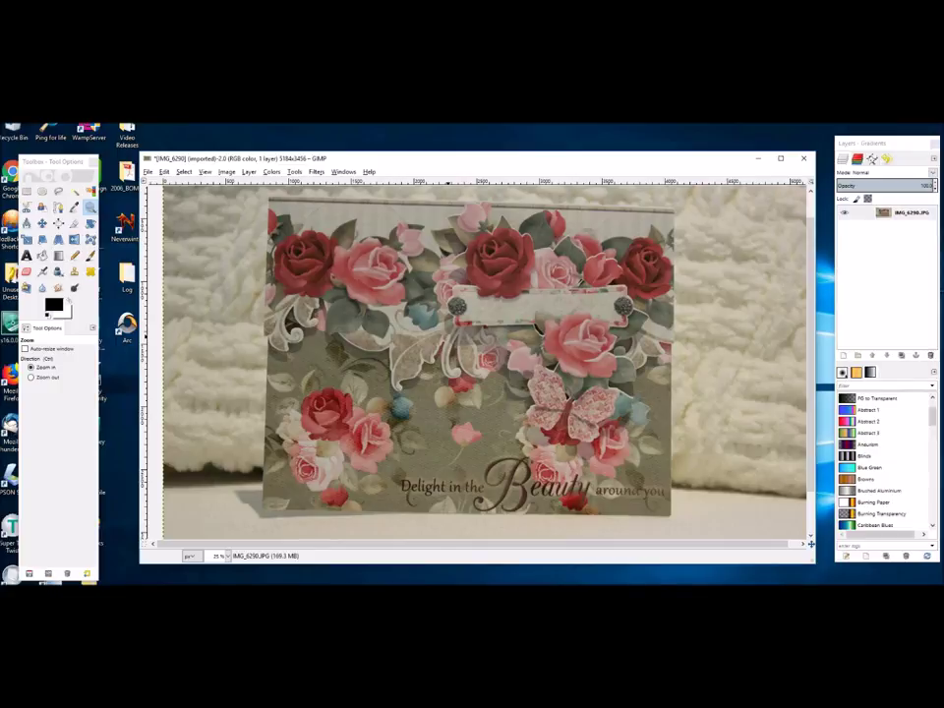
click(32, 376)
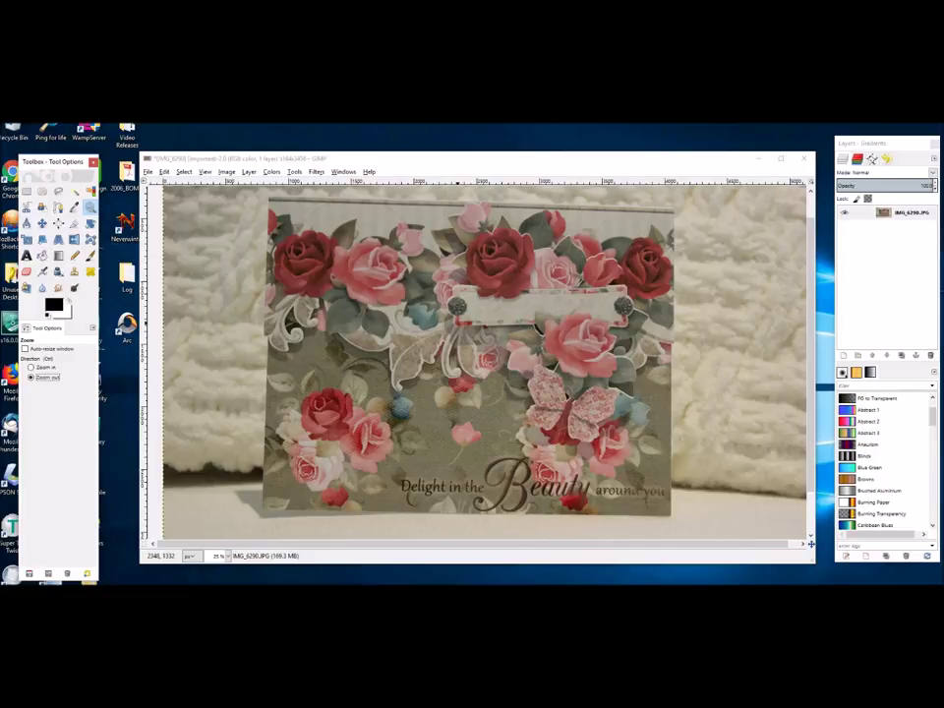
click(455, 332)
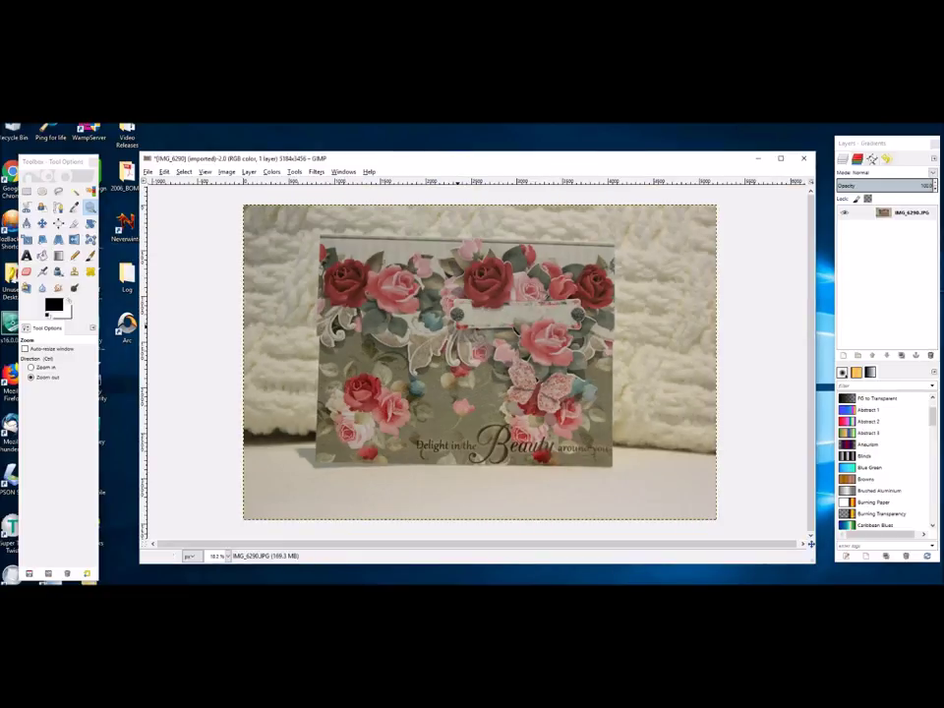
click(31, 367)
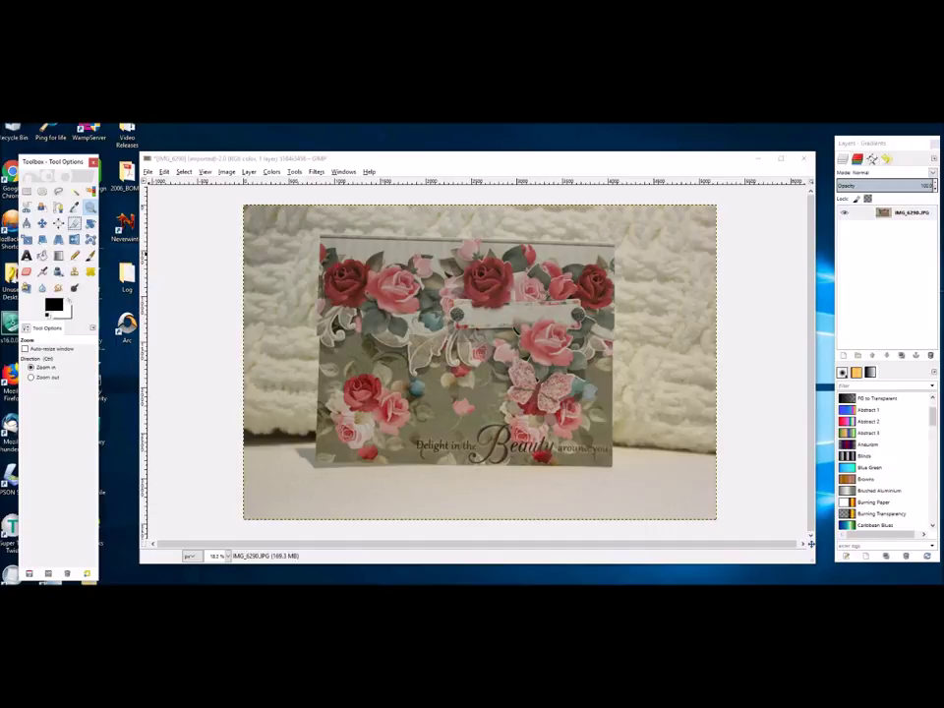
click(75, 224)
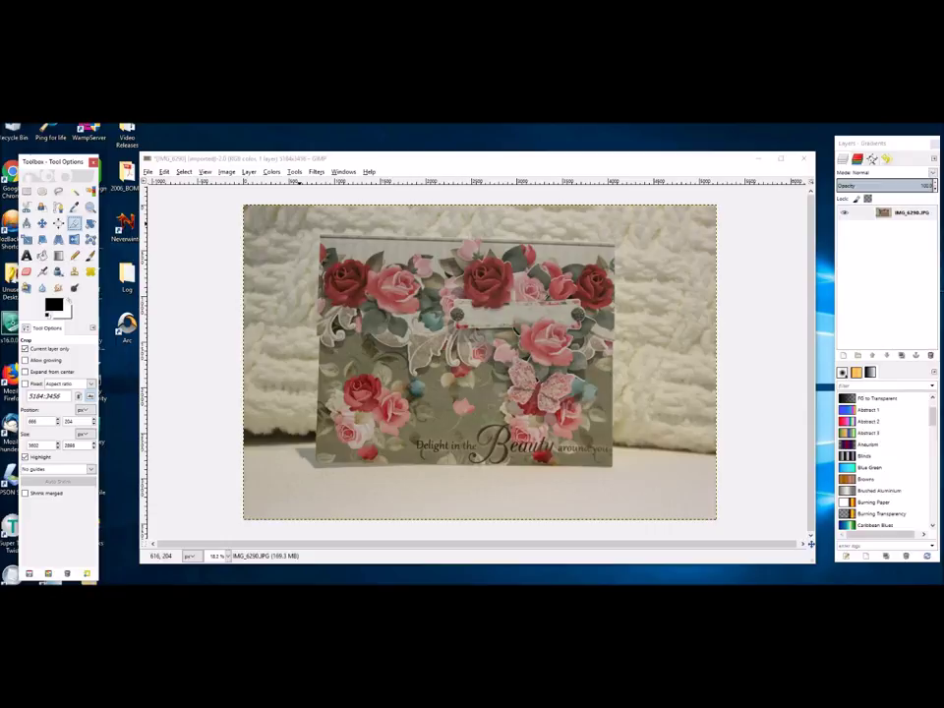
click(298, 224)
drag(298, 224, 648, 490)
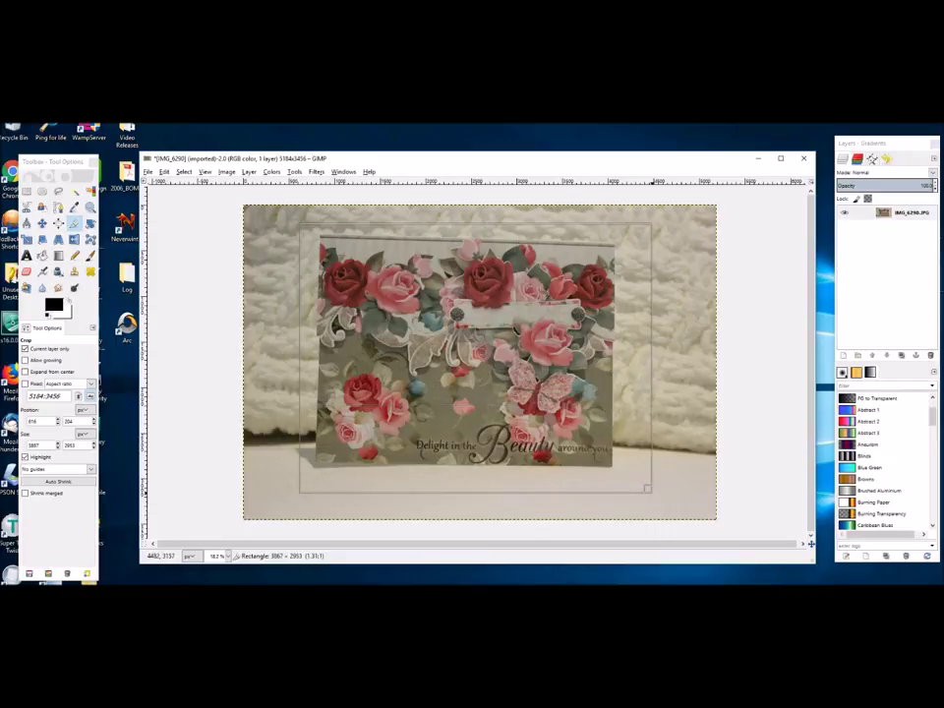
mouse_move(653, 492)
mouse_down()
mouse_move(432, 450)
mouse_move(568, 488)
mouse_move(645, 471)
mouse_move(639, 477)
mouse_up()
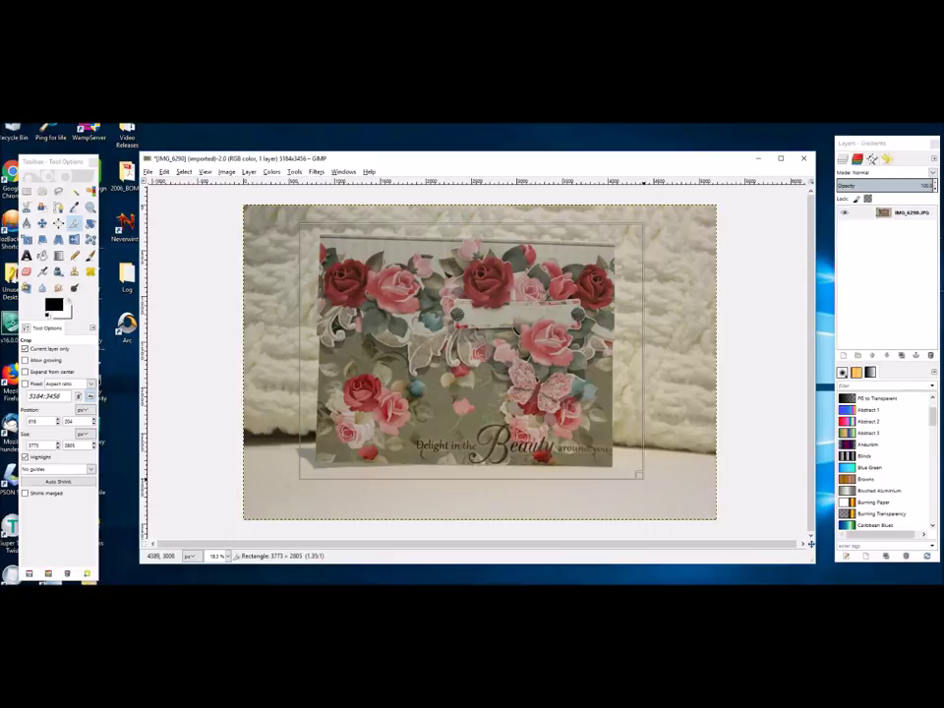
drag(639, 477, 639, 477)
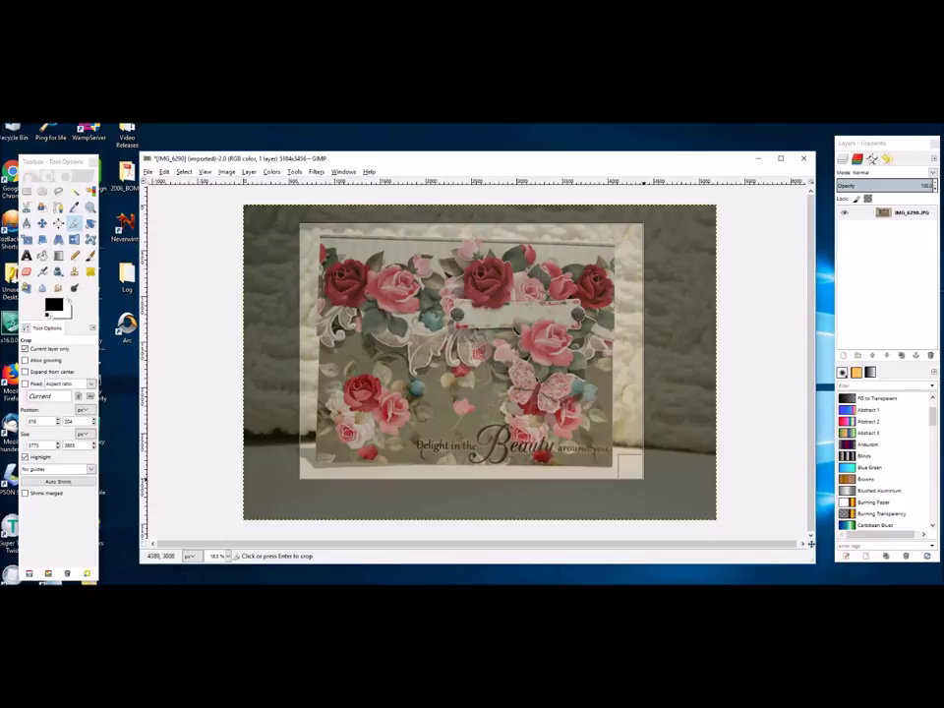
key(Return)
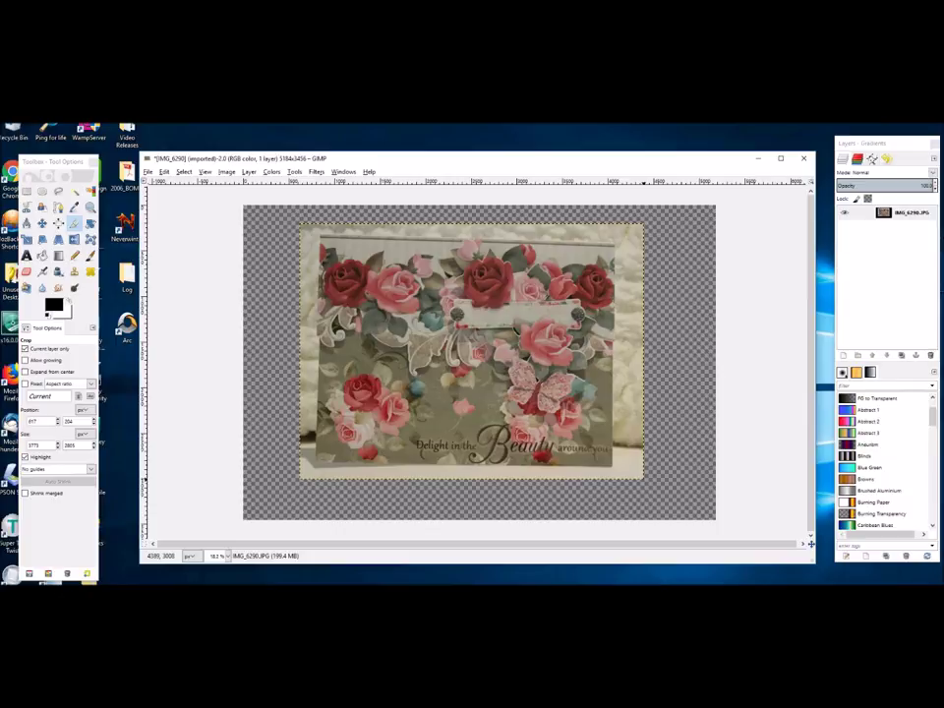
key(ctrl+z)
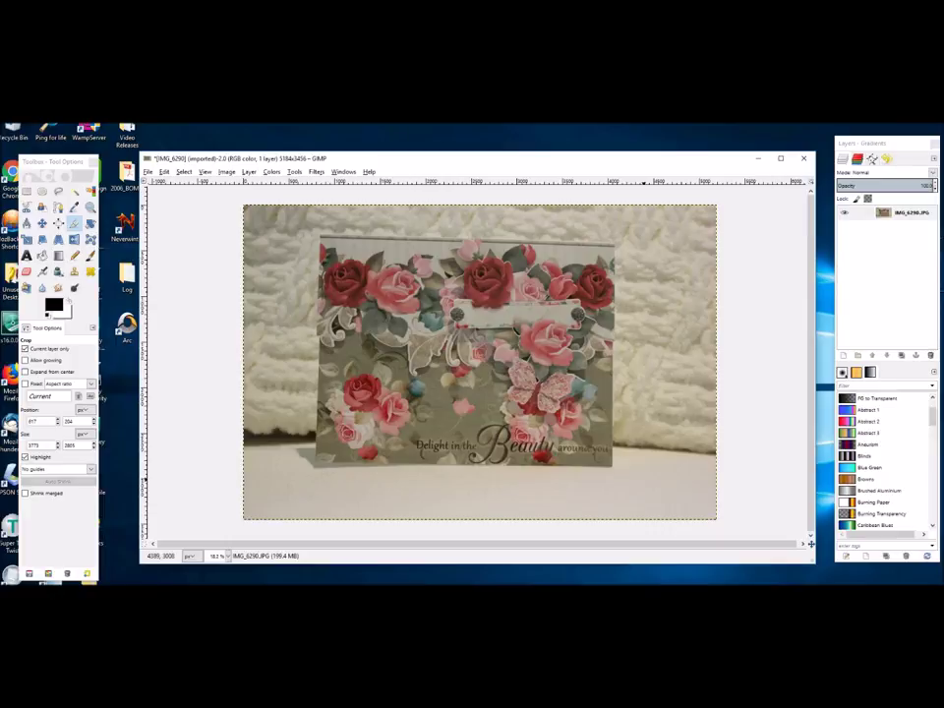
click(164, 171)
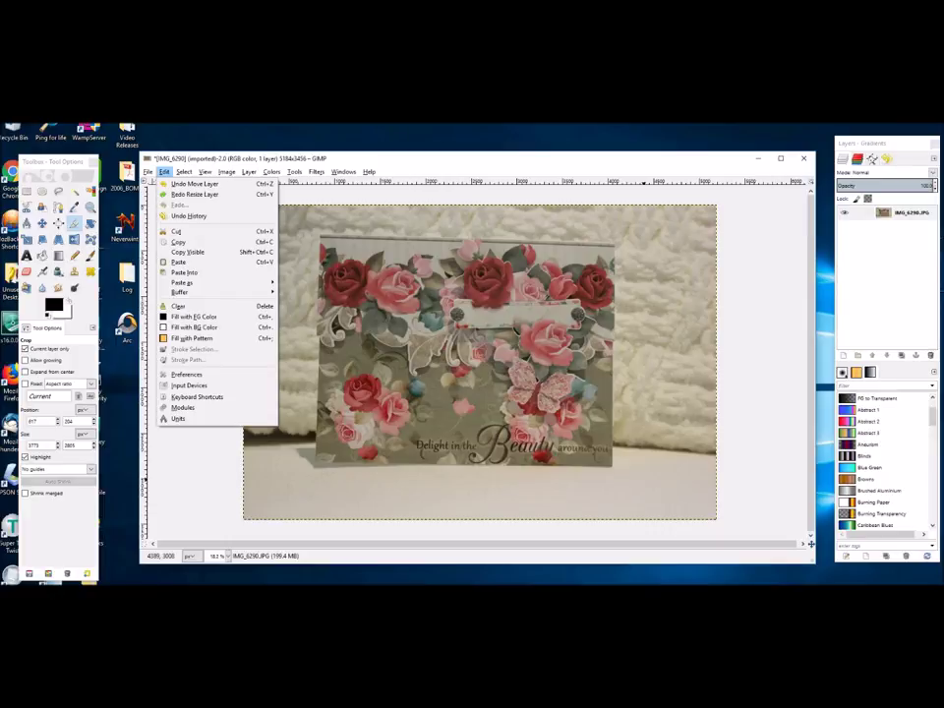
click(272, 171)
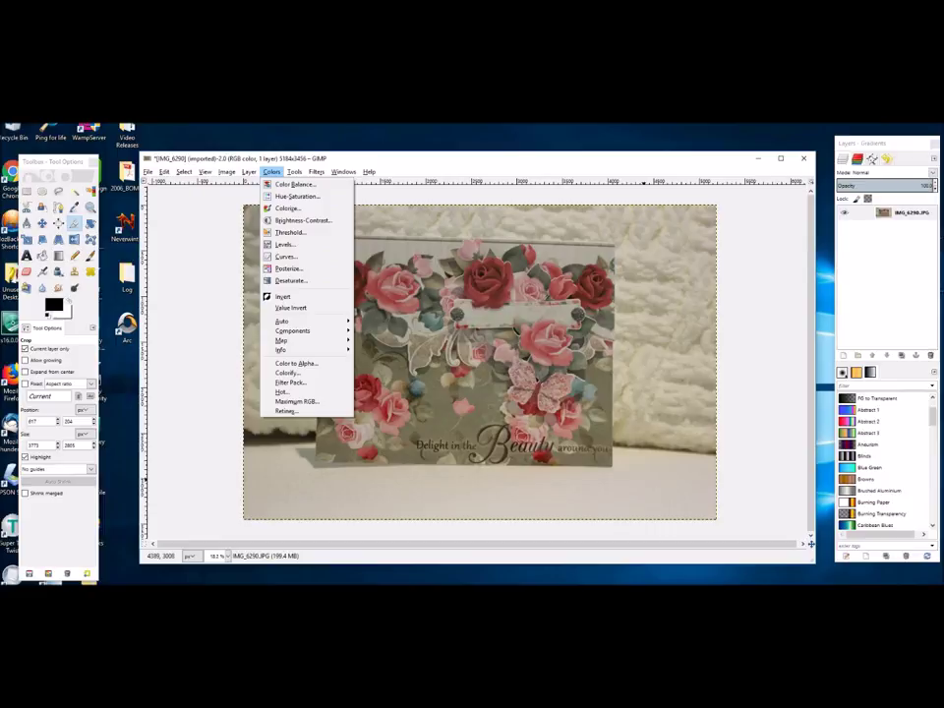
key(Escape)
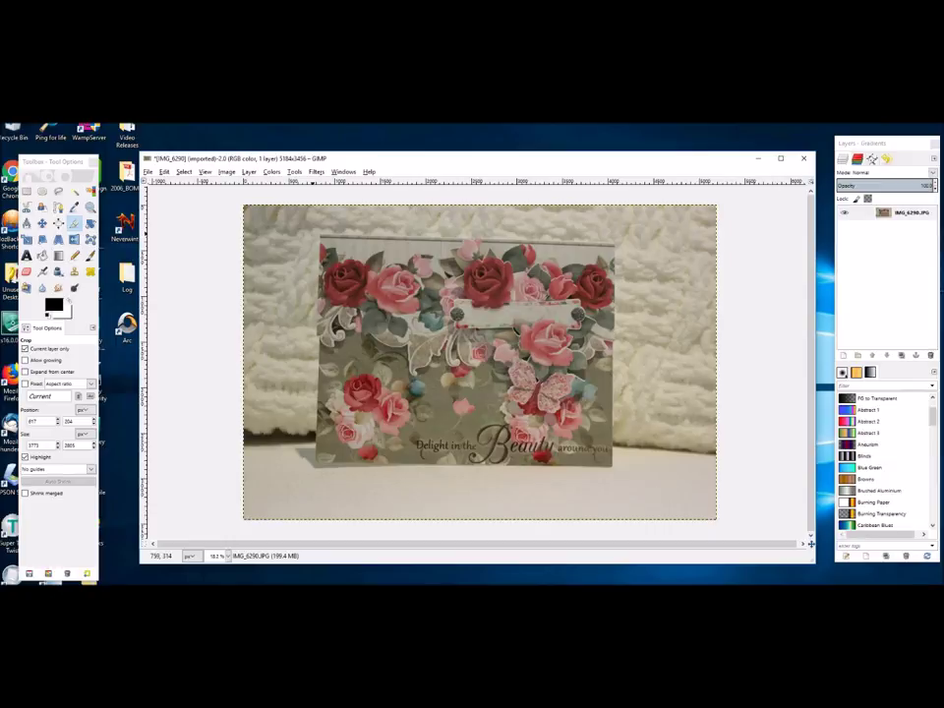
Crop the photo tightly around the floral card, leaving the surround transparent
drag(310, 233, 637, 477)
key(Return)
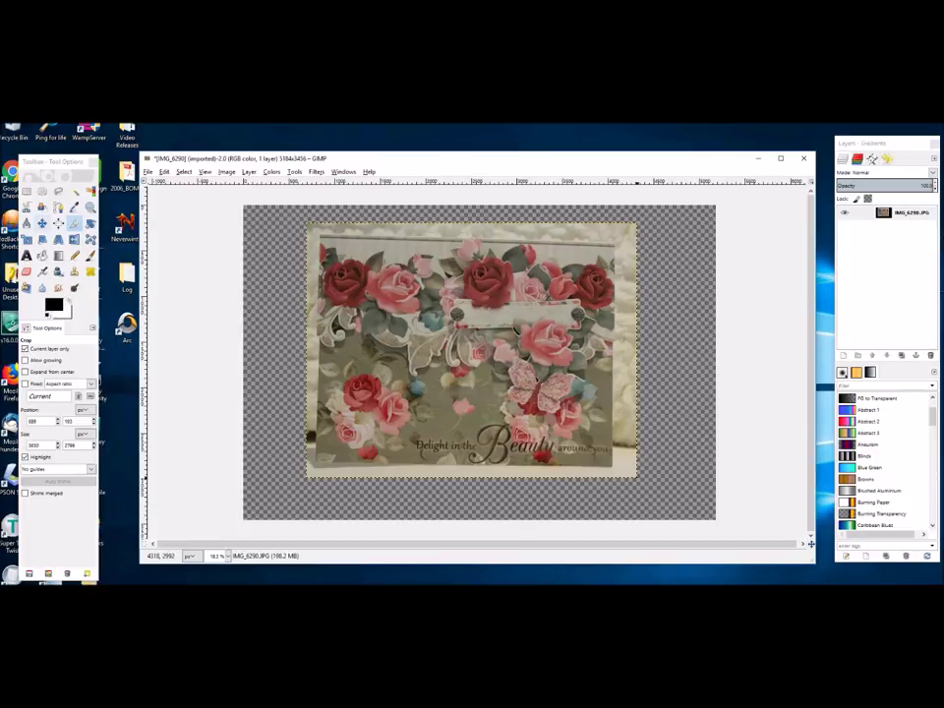
click(41, 223)
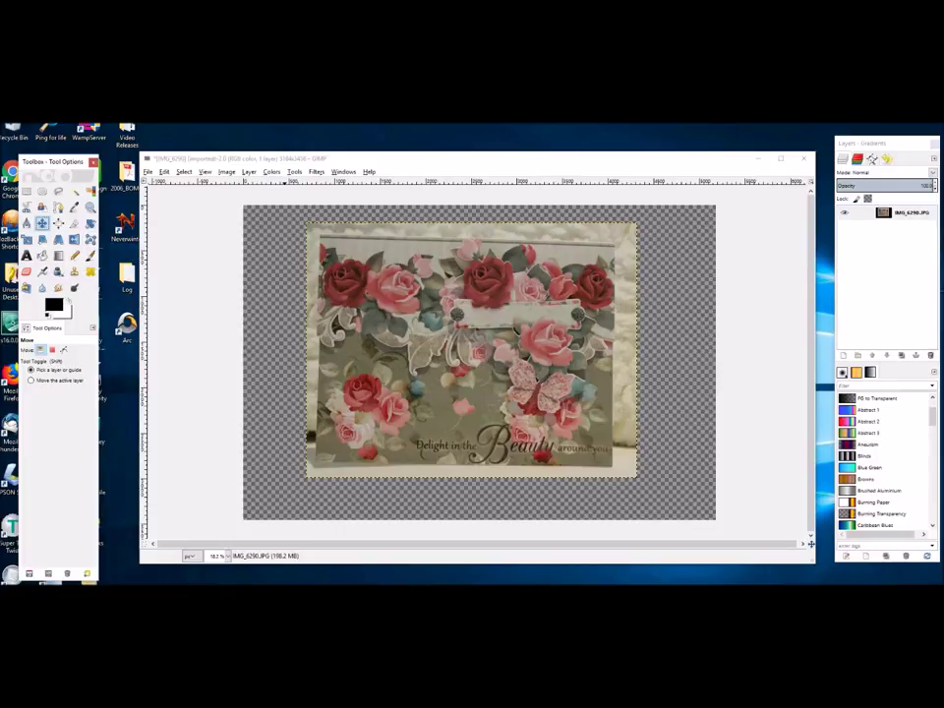
click(272, 171)
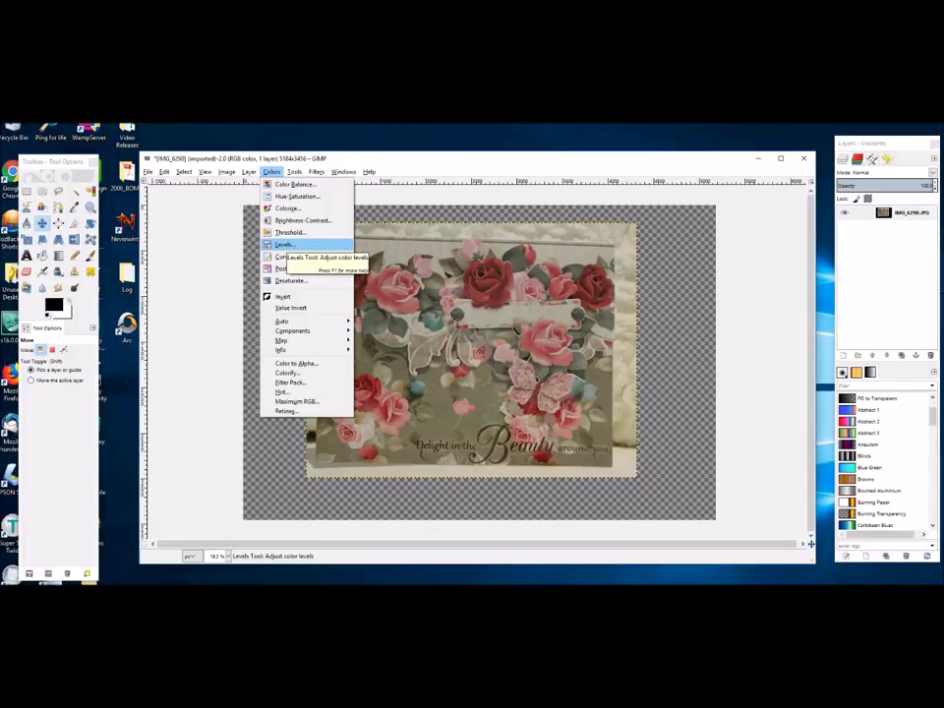
In Colors > Levels, try a black input point of 50, then settle it at 18
click(284, 245)
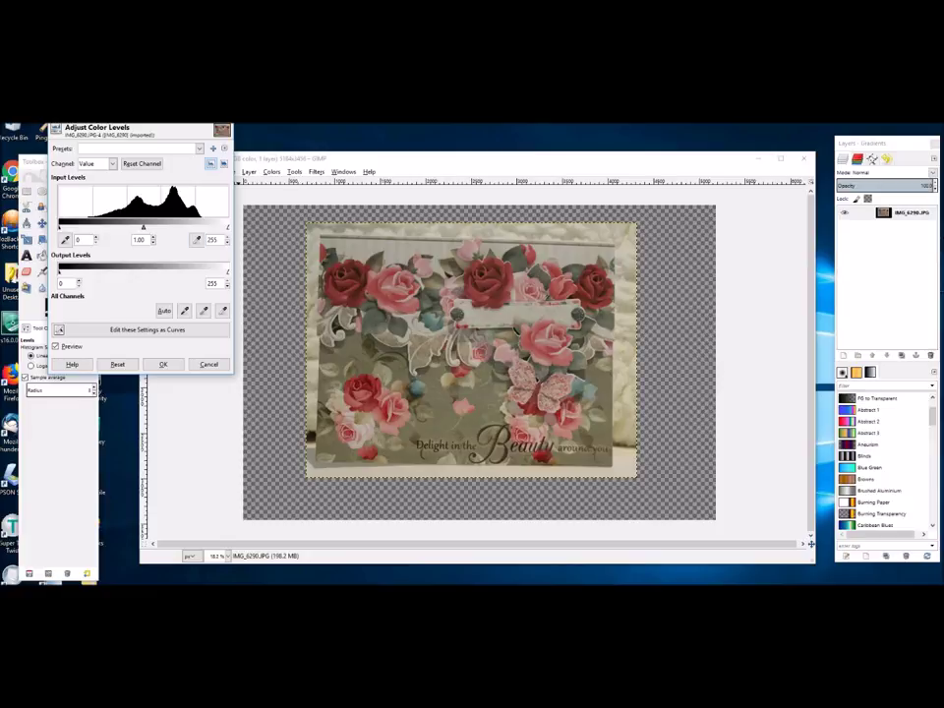
drag(118, 112, 147, 150)
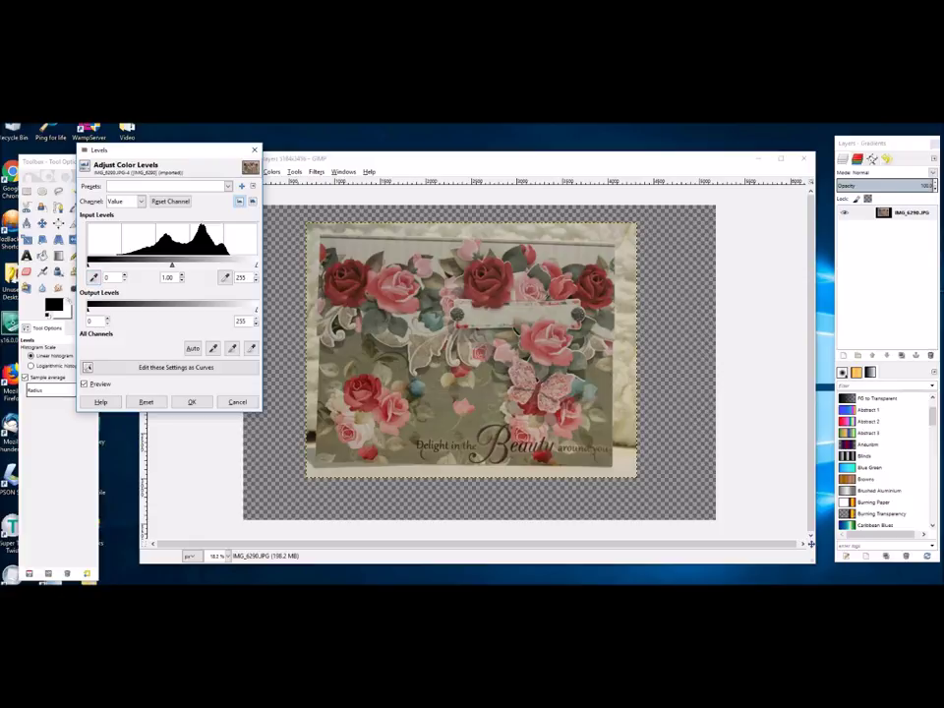
key(Up)
key(Up)
key(BackSpace)
text(50)
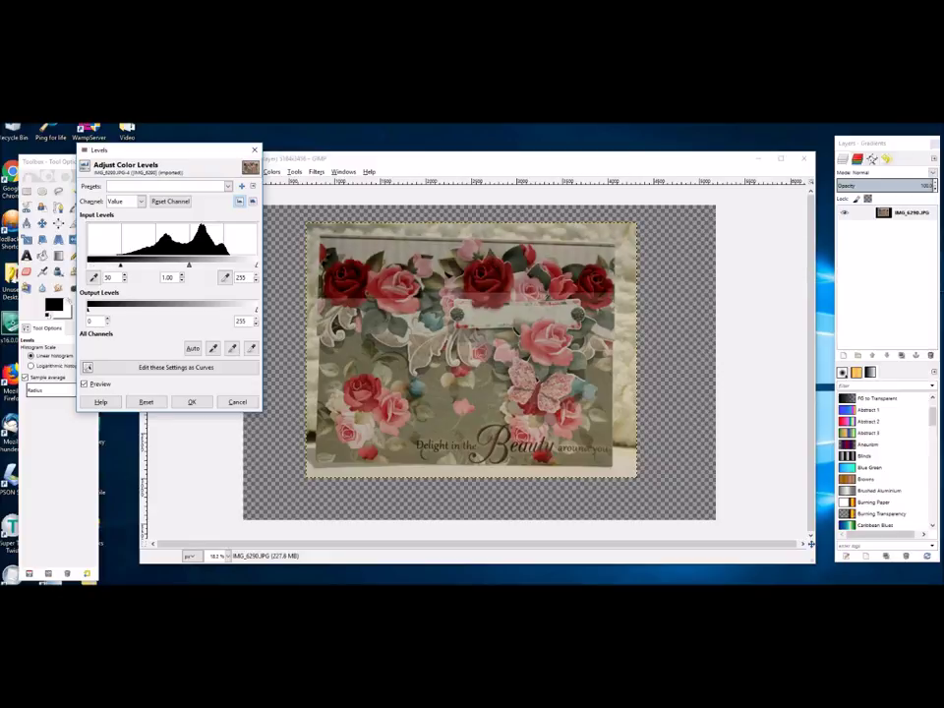
key(Up)
key(Up)
key(Up)
key(Up)
key(Up)
key(Up)
key(Up)
key(Up)
key(Up)
key(Up)
key(Up)
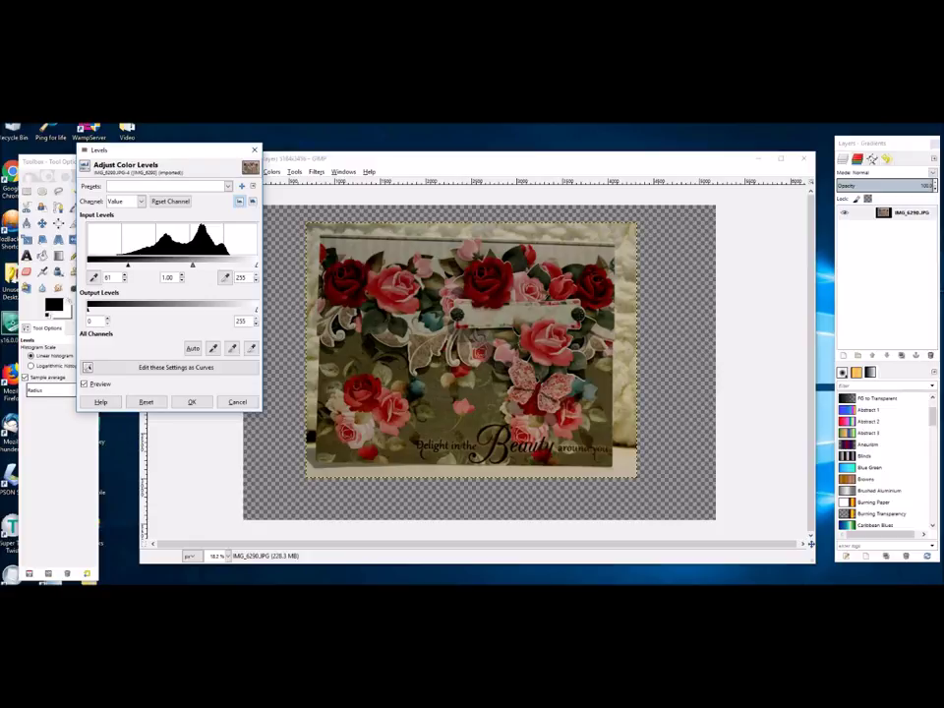
drag(127, 264, 100, 264)
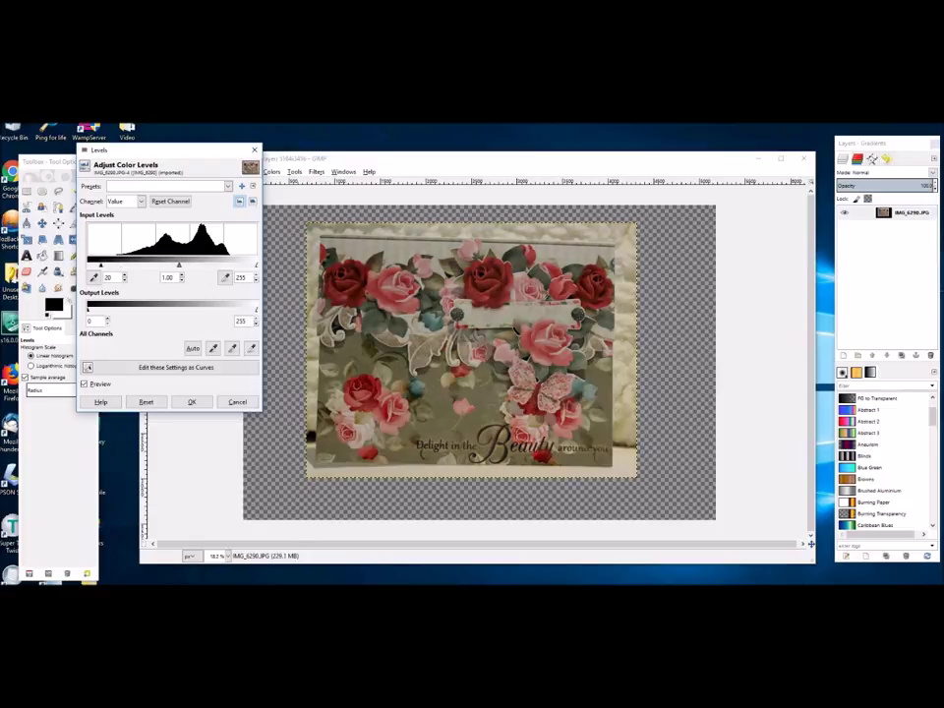
drag(100, 265, 99, 265)
Lower the Levels white input point and settle it at 202 to brighten highlights
drag(255, 264, 211, 264)
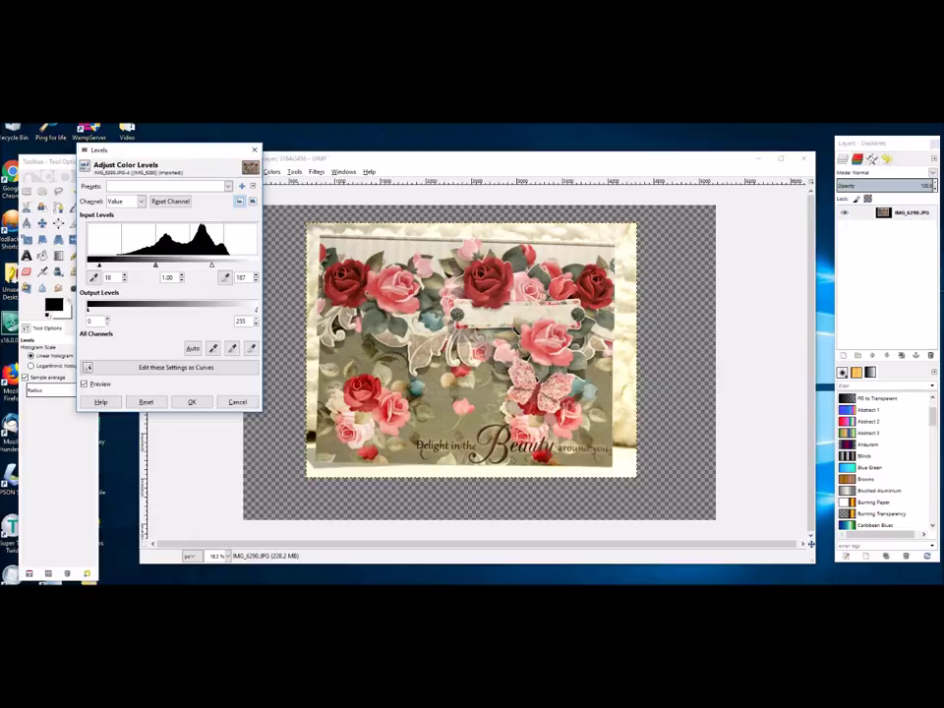
drag(212, 264, 220, 264)
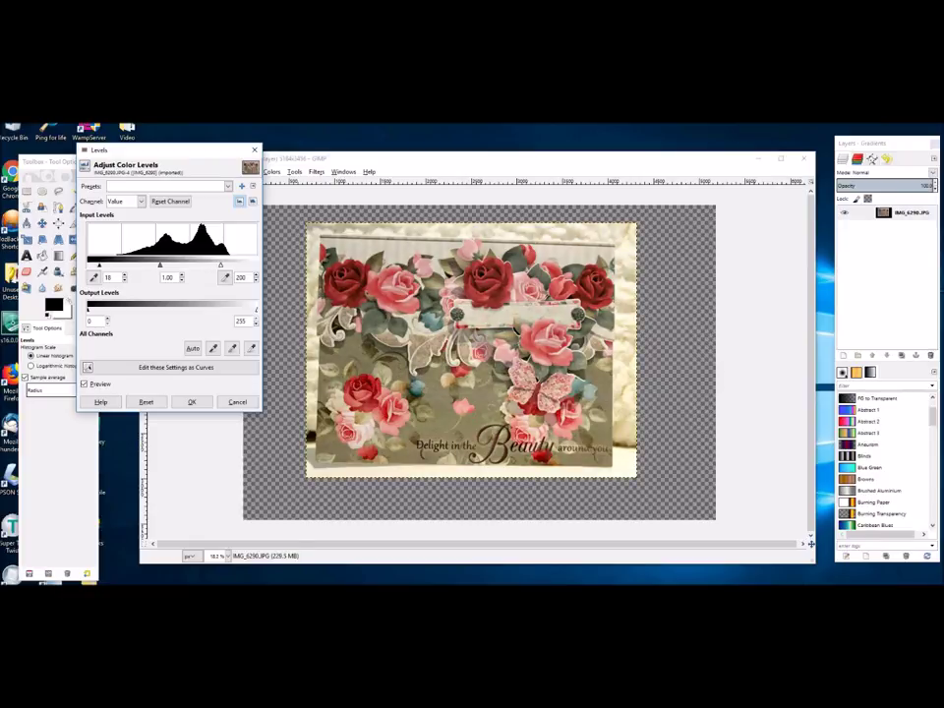
drag(221, 264, 221, 265)
Adjust the Levels midtone slider back and forth until gamma reads 0.91
mouse_move(160, 265)
mouse_down()
mouse_move(179, 265)
mouse_move(145, 264)
mouse_up()
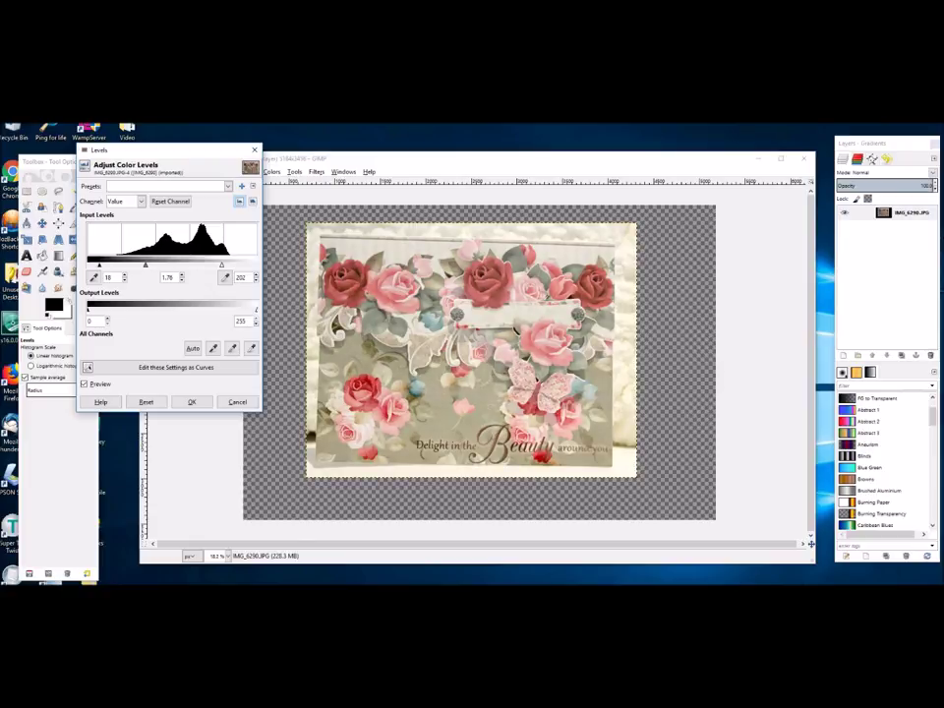
drag(145, 265, 166, 264)
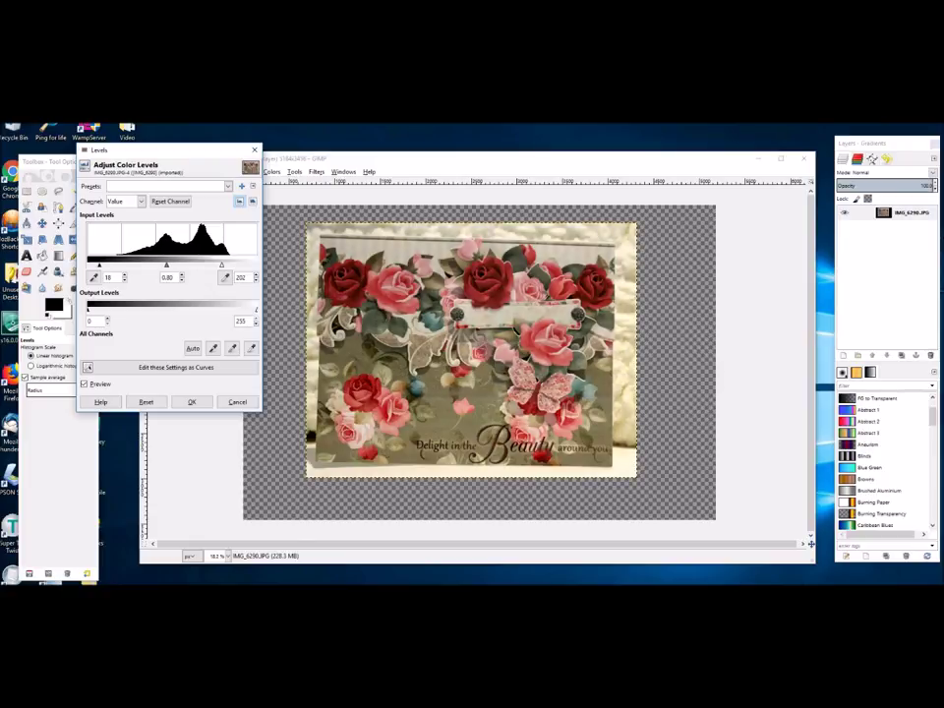
drag(166, 264, 168, 265)
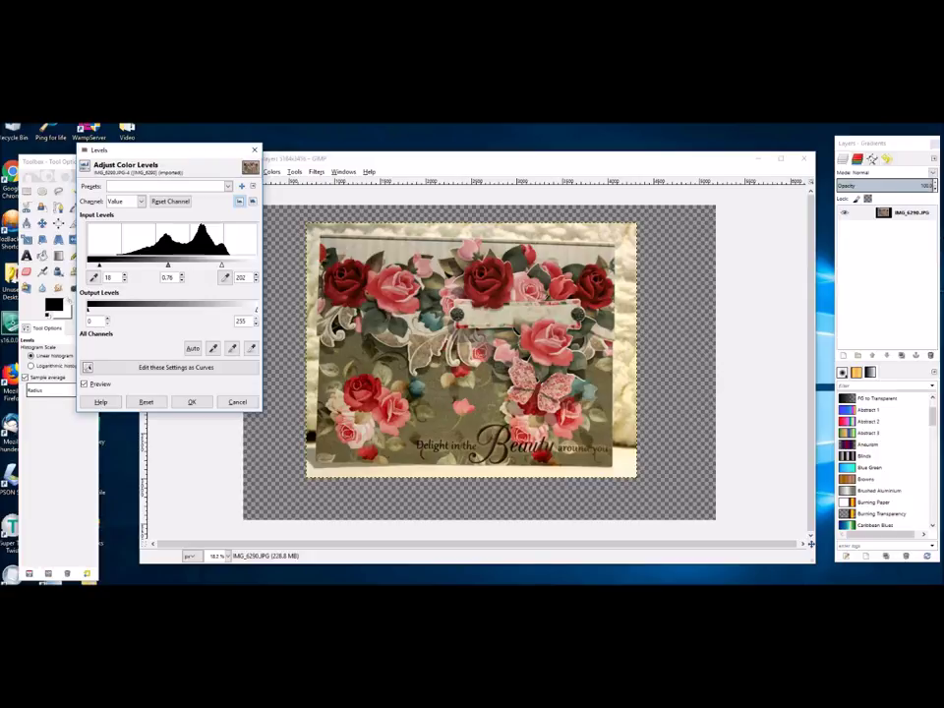
drag(167, 264, 165, 265)
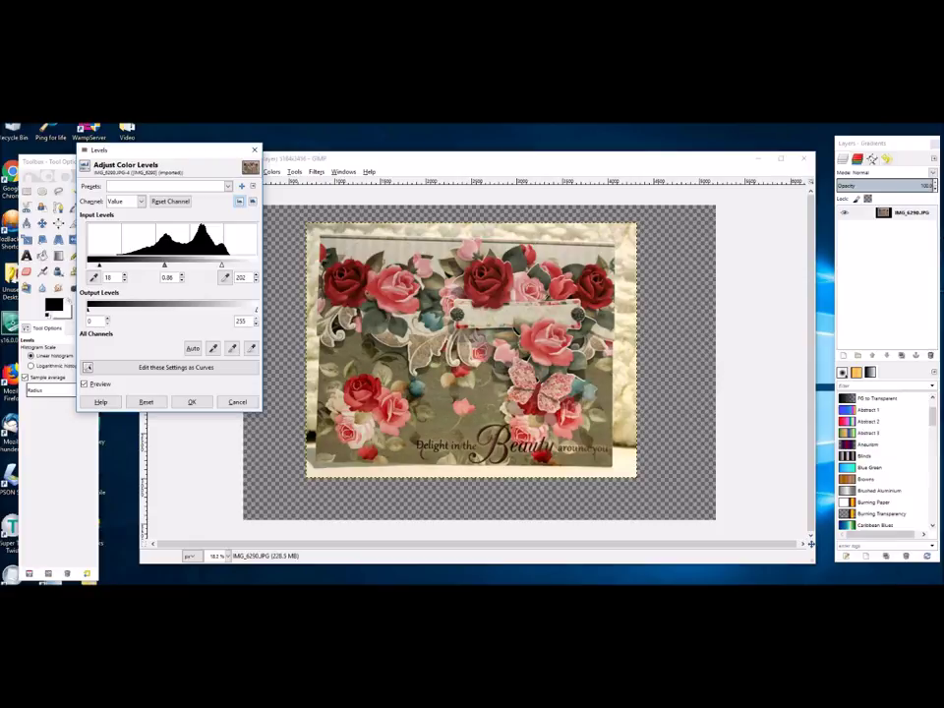
drag(164, 264, 163, 265)
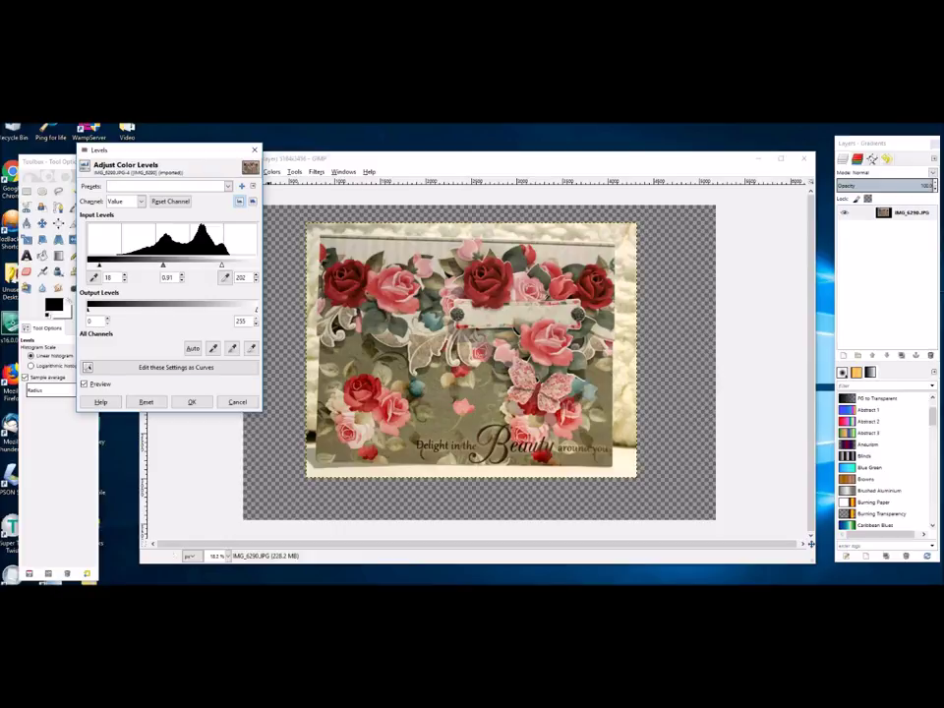
Apply the Levels adjustment (black 18, white 202, gamma 0.91) with OK
click(192, 401)
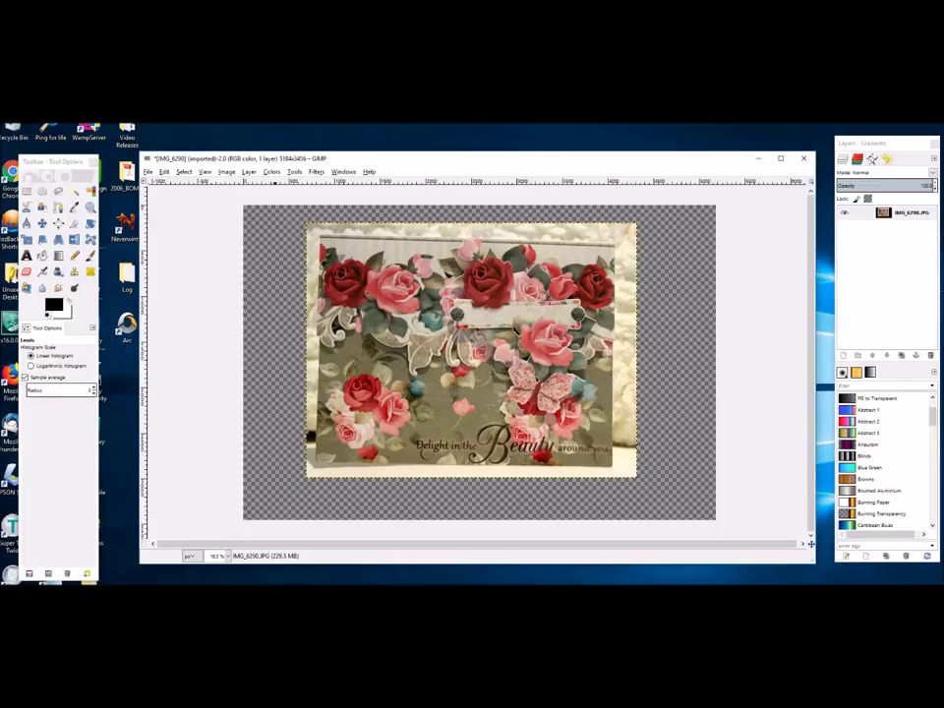
key(alt+c)
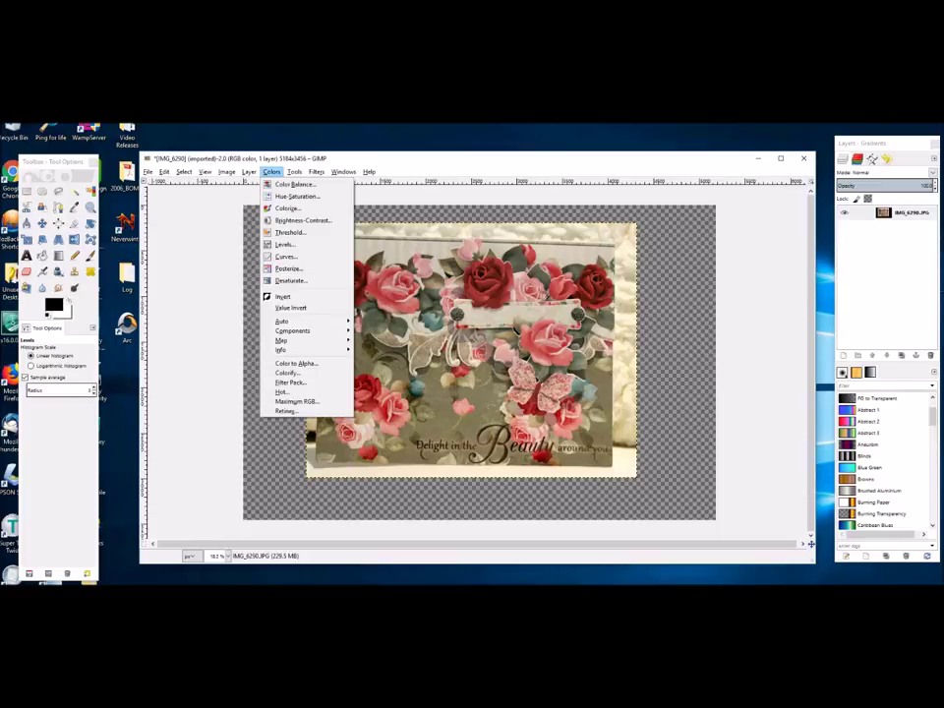
key(Down)
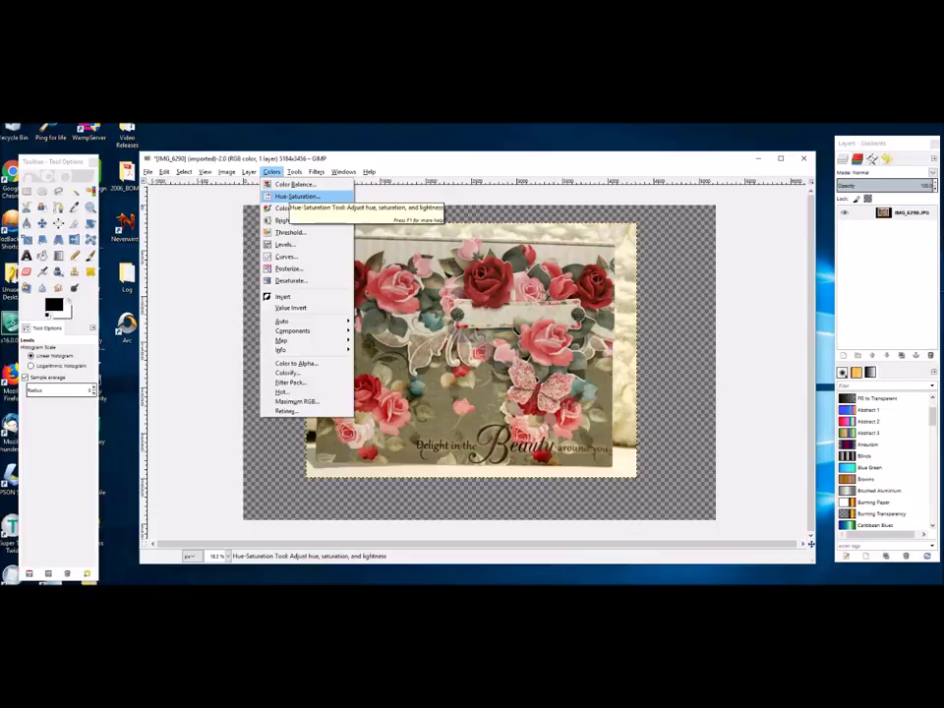
key(Return)
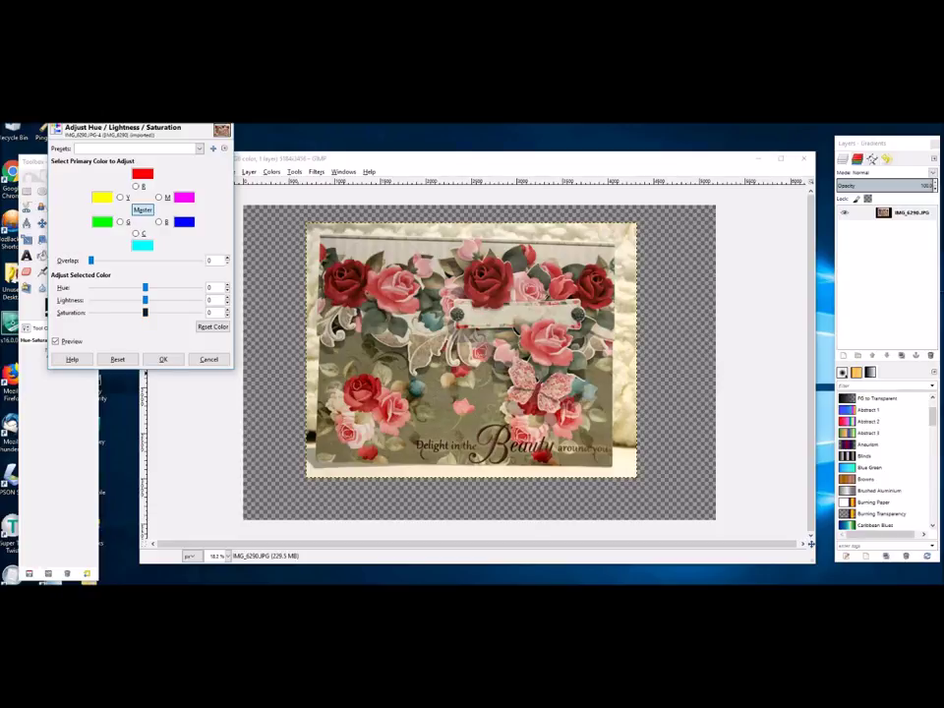
click(144, 312)
drag(144, 311, 90, 312)
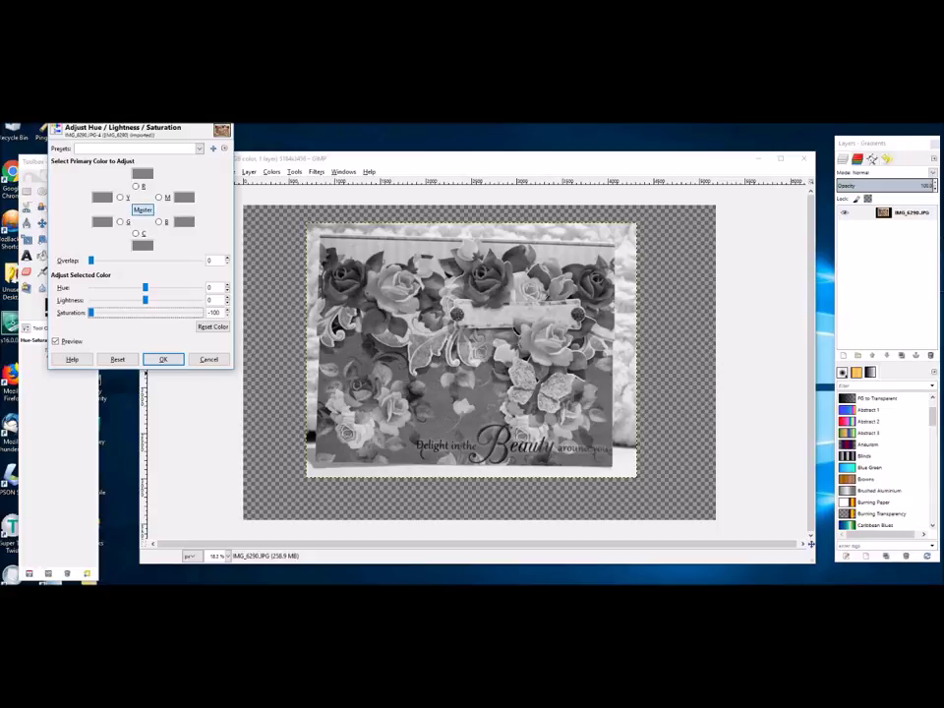
drag(91, 312, 198, 312)
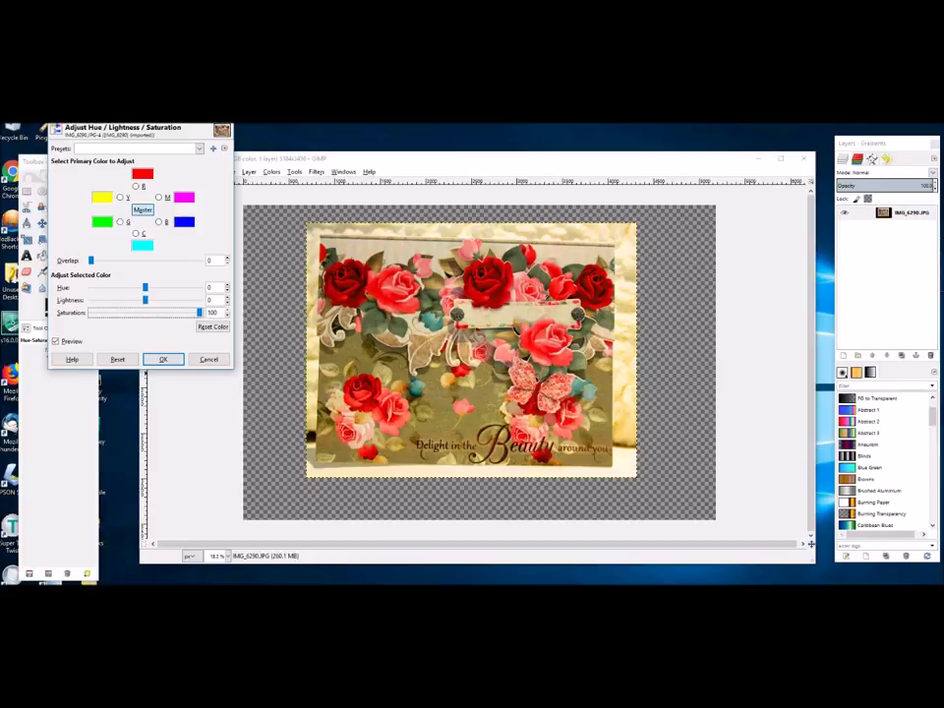
drag(198, 311, 91, 311)
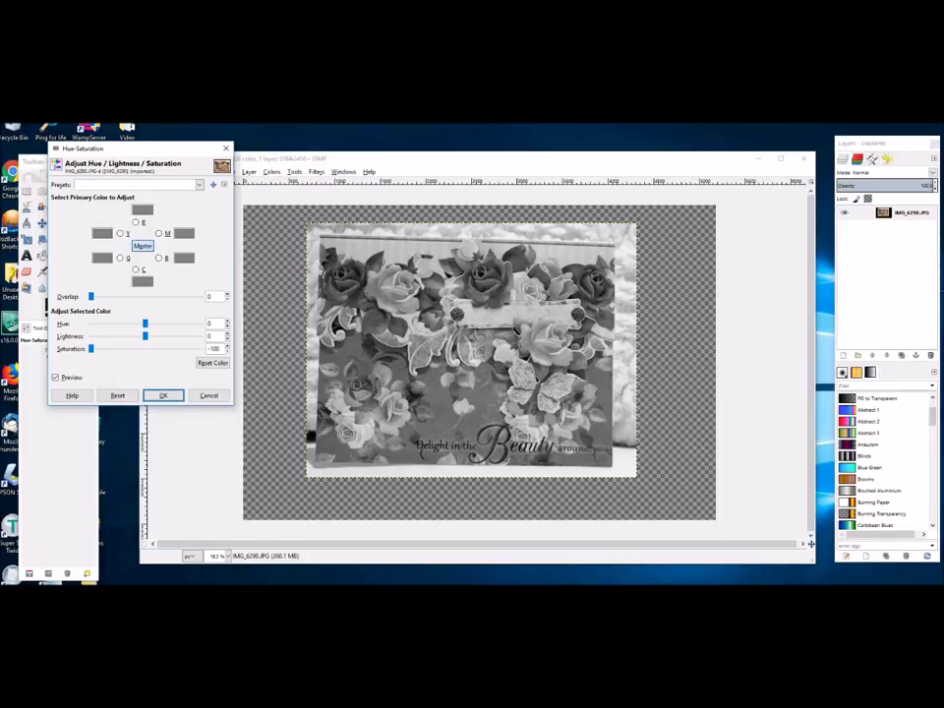
click(730, 342)
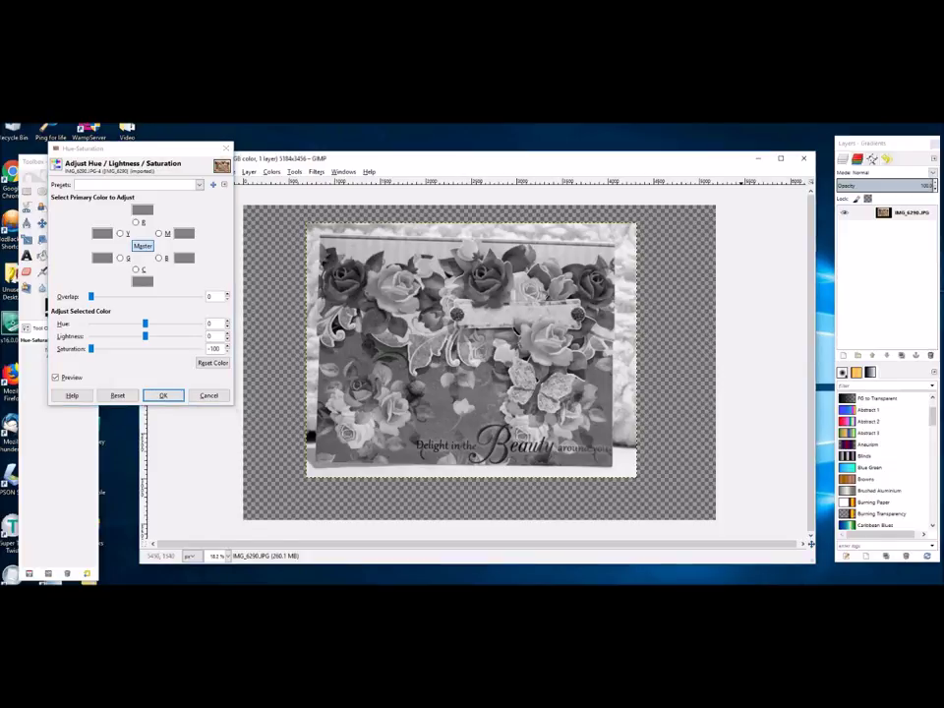
click(208, 394)
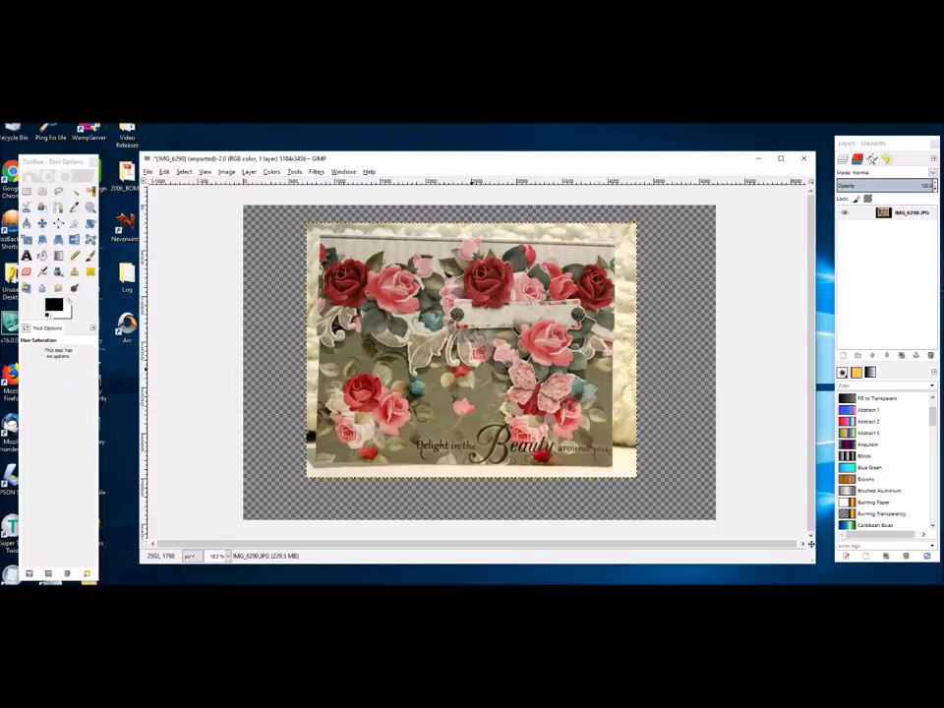
click(272, 171)
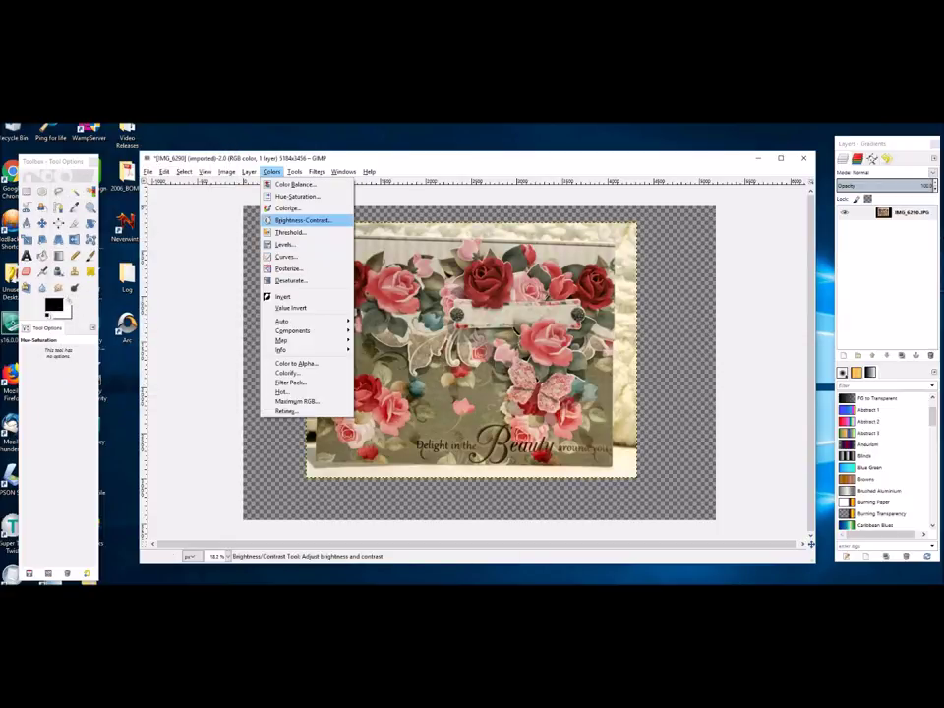
click(297, 196)
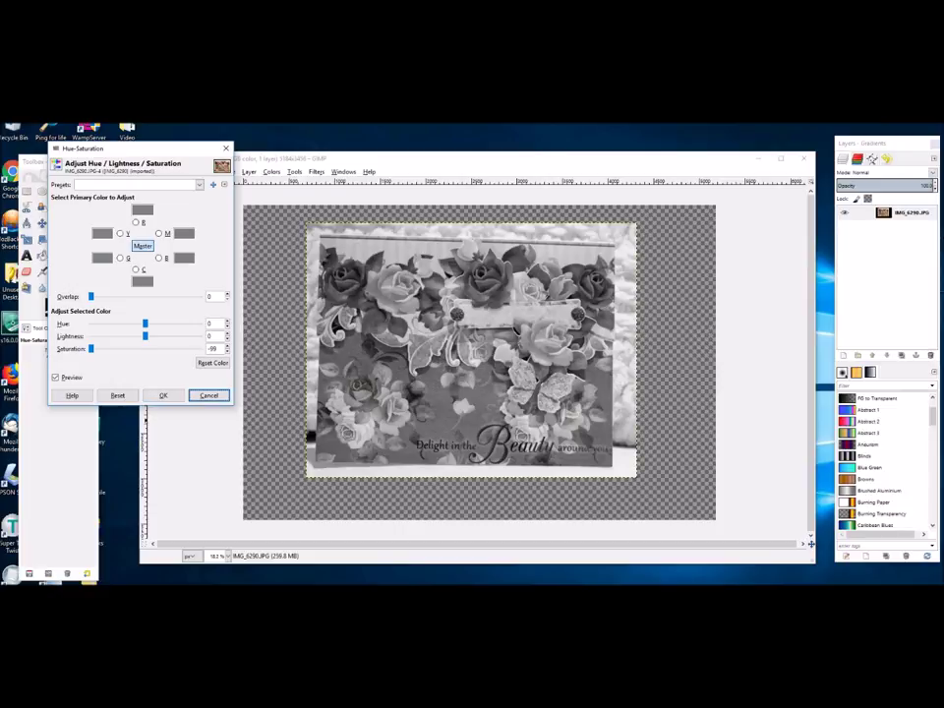
click(209, 395)
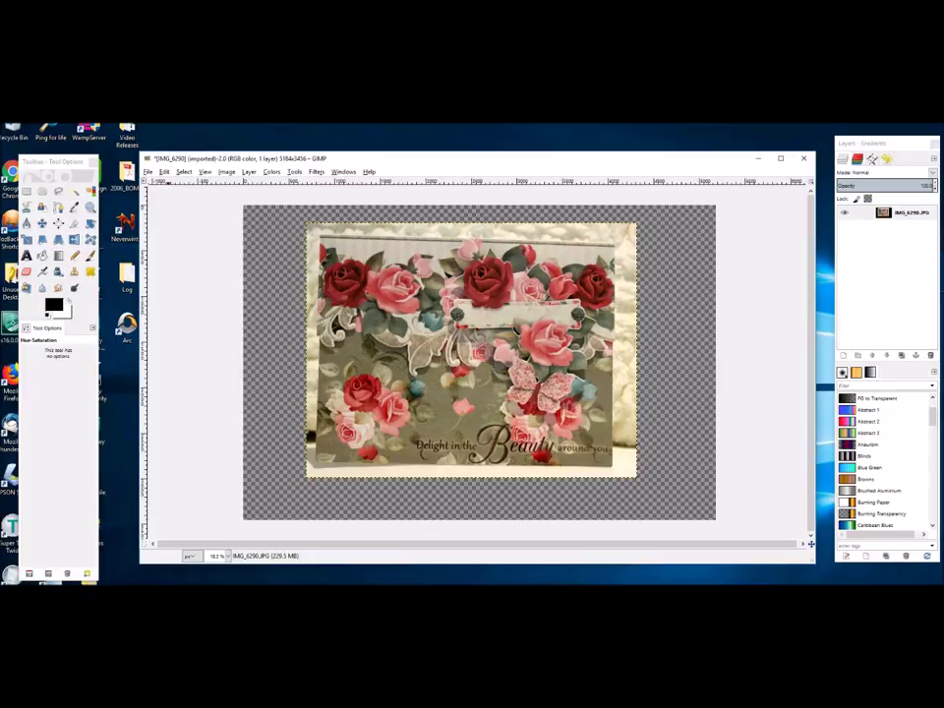
Open File > Save As and choose Pictures as the destination for IMG_6290.xcf
click(147, 171)
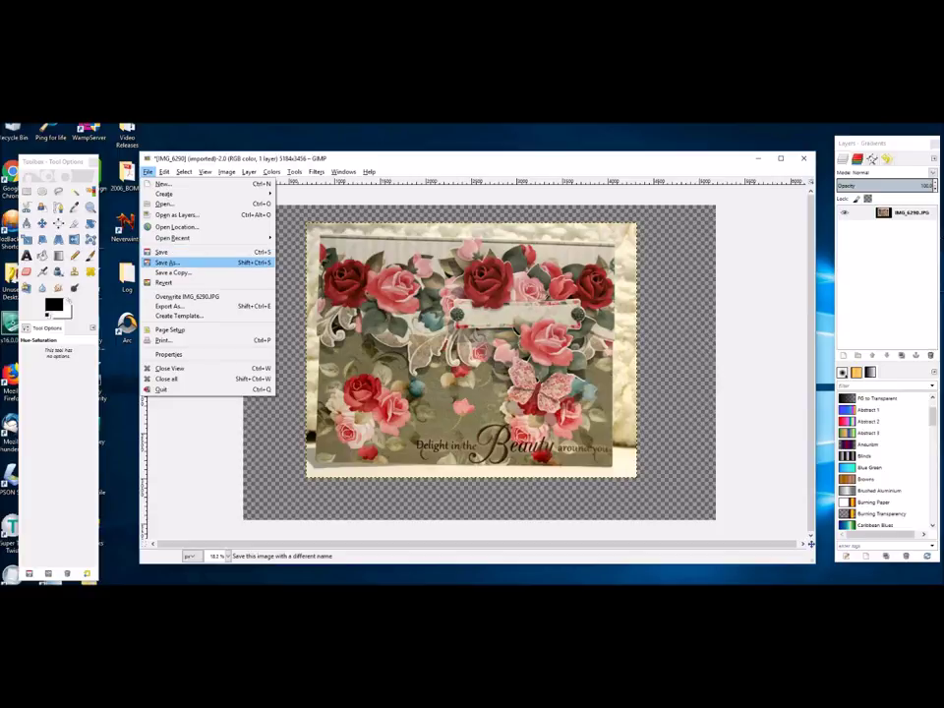
click(168, 262)
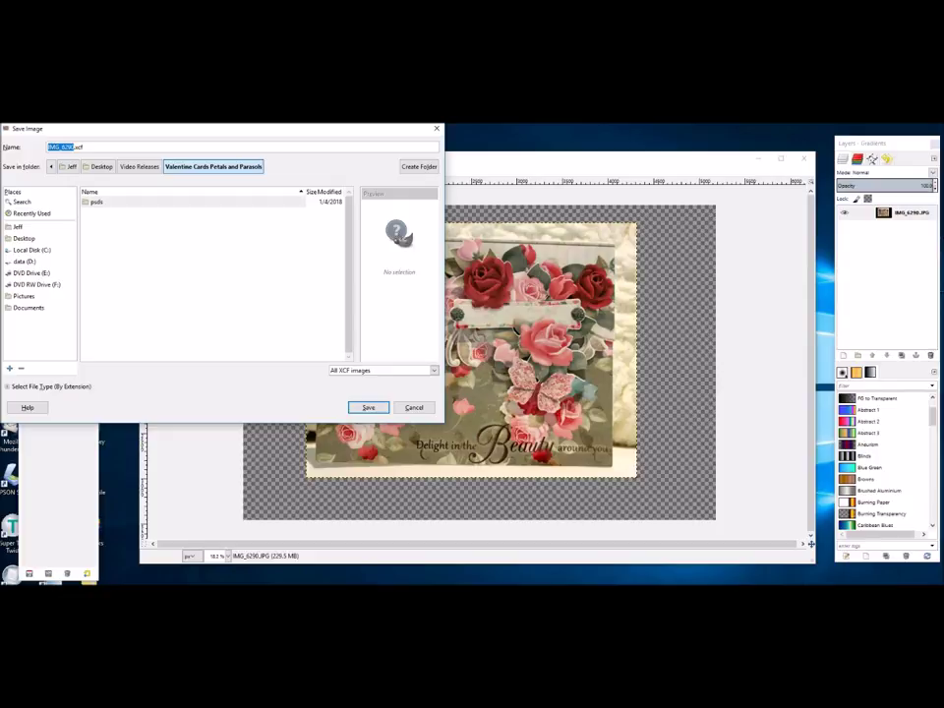
click(24, 296)
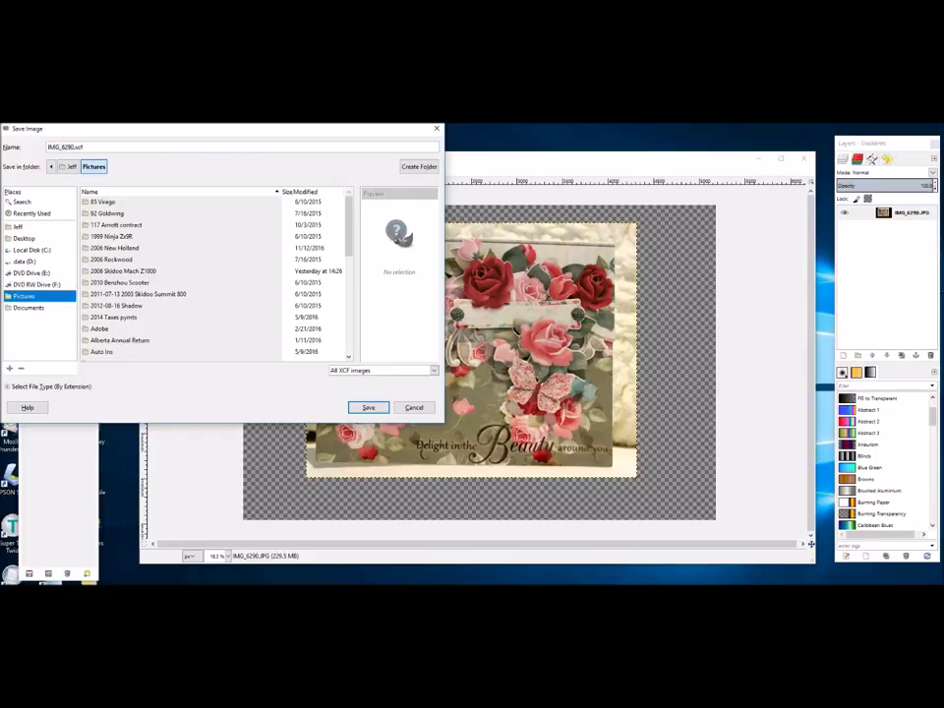
click(414, 407)
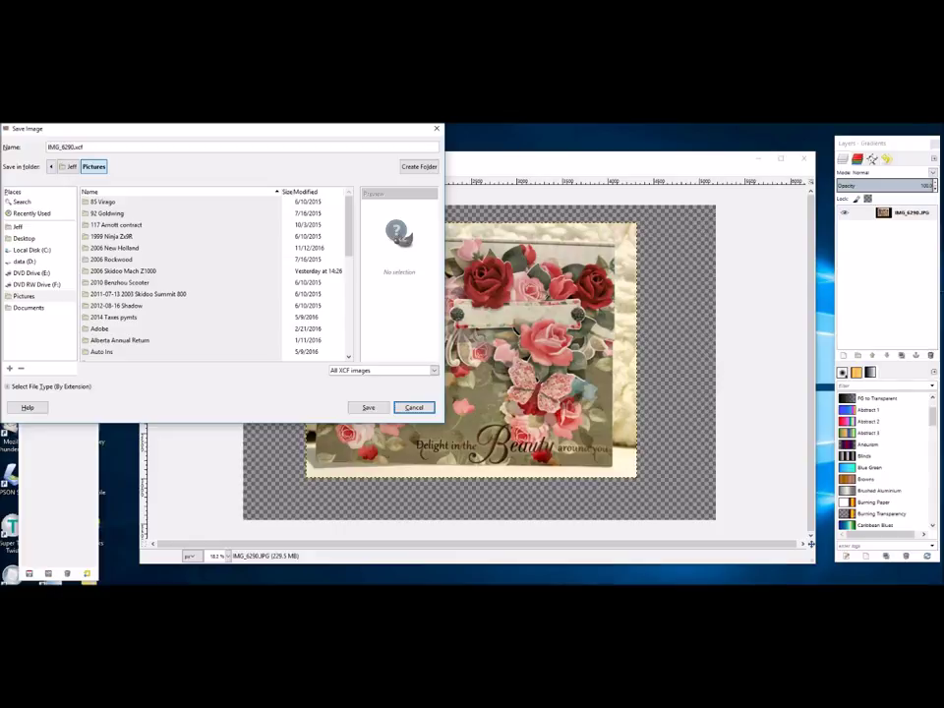